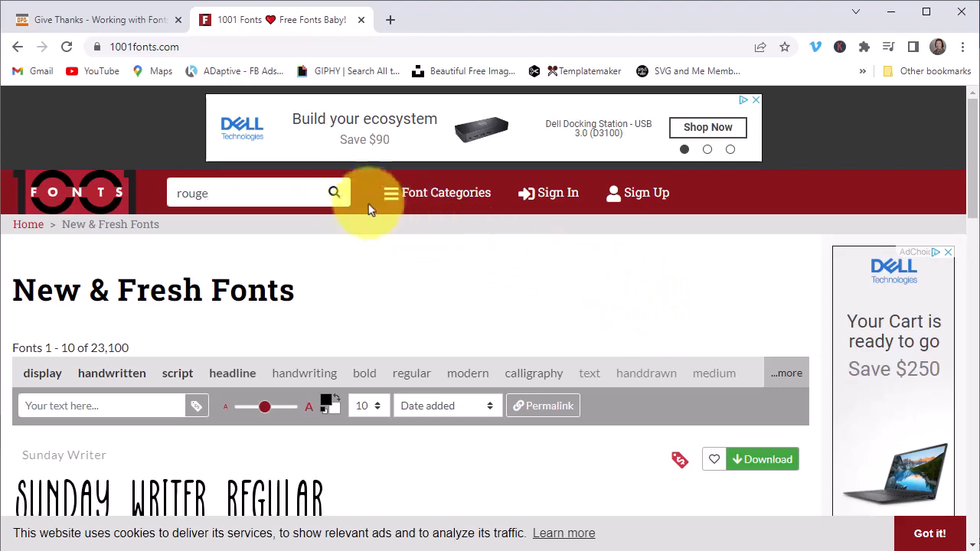
Step: Download Rouge Script from the 'rouge' search results and save rouge-script.zip into Downloads
left_click(335, 193)
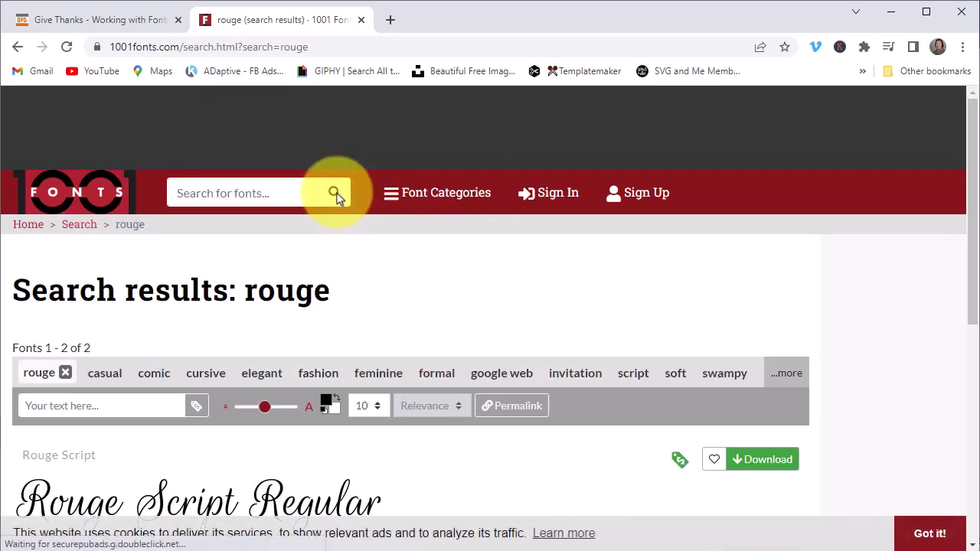
scroll(337, 198, "down", 2)
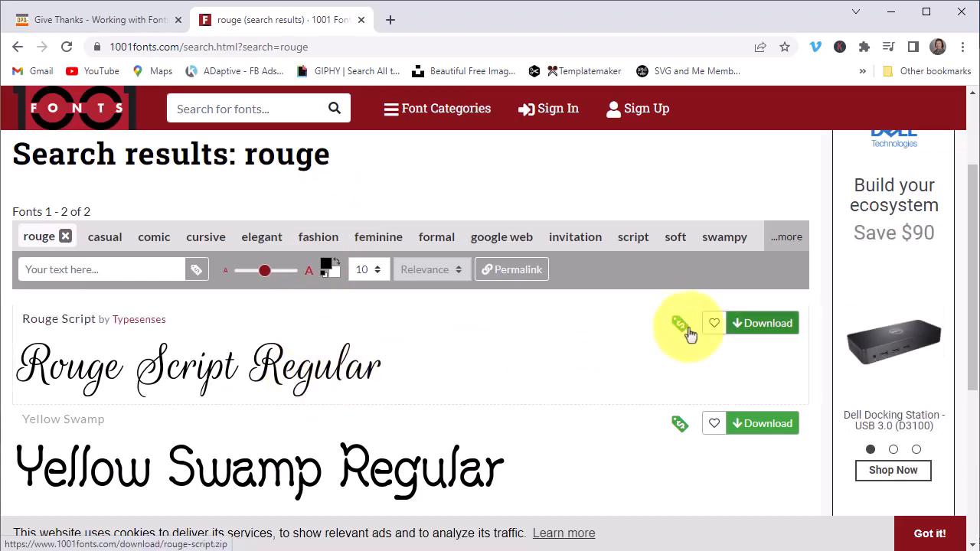
left_click(770, 323)
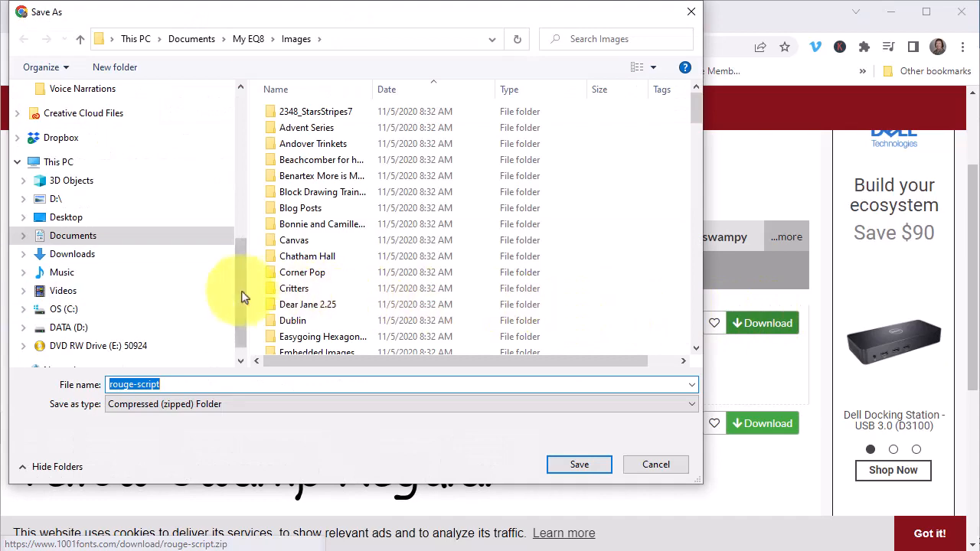
scroll(245, 284, "up", 8)
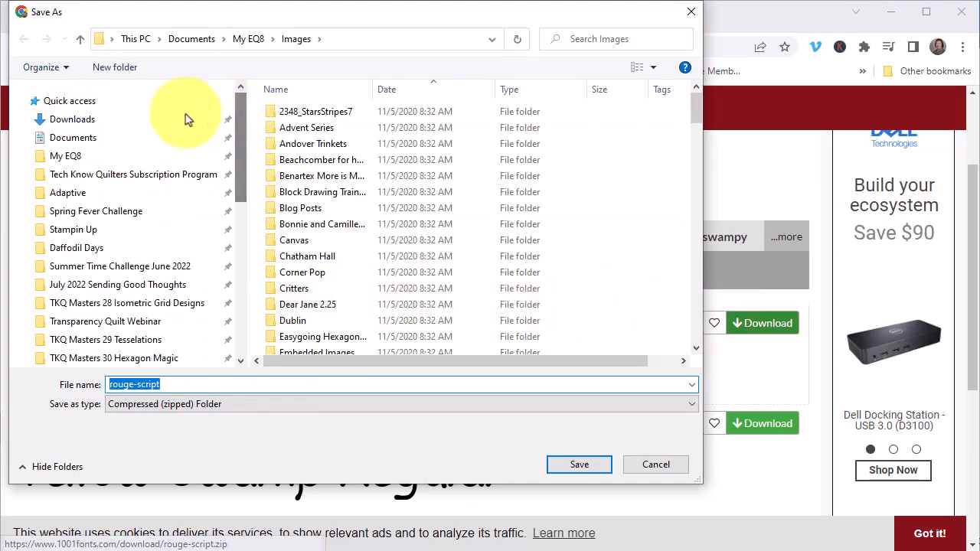
left_click(89, 125)
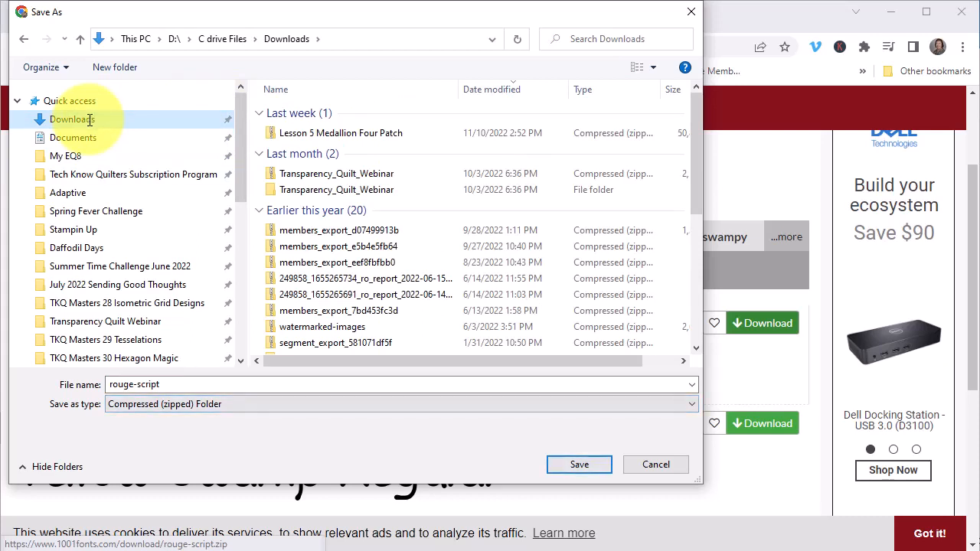
left_click(579, 465)
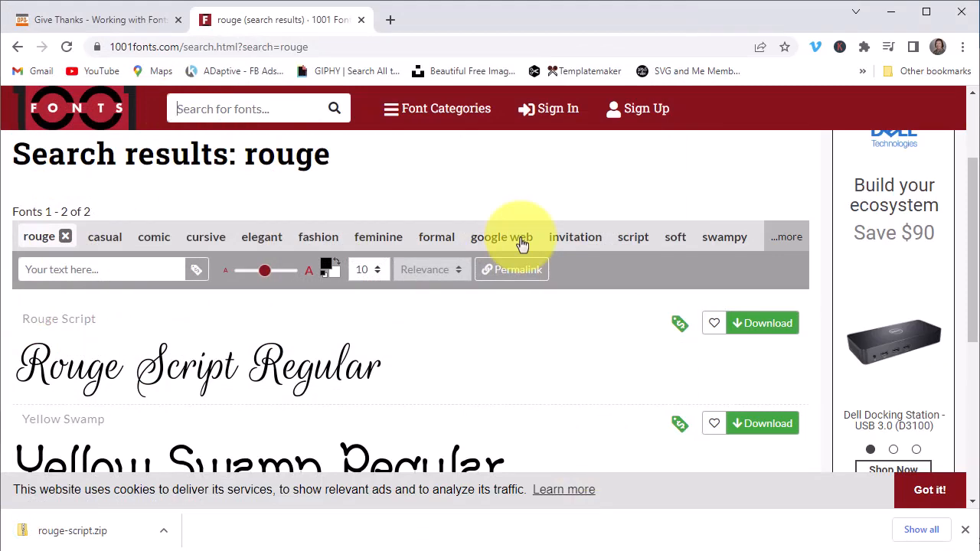
Step: Search 1001 Fonts for 'fall' and scroll the 63 results down to KR Fabulous Fall
type("fall")
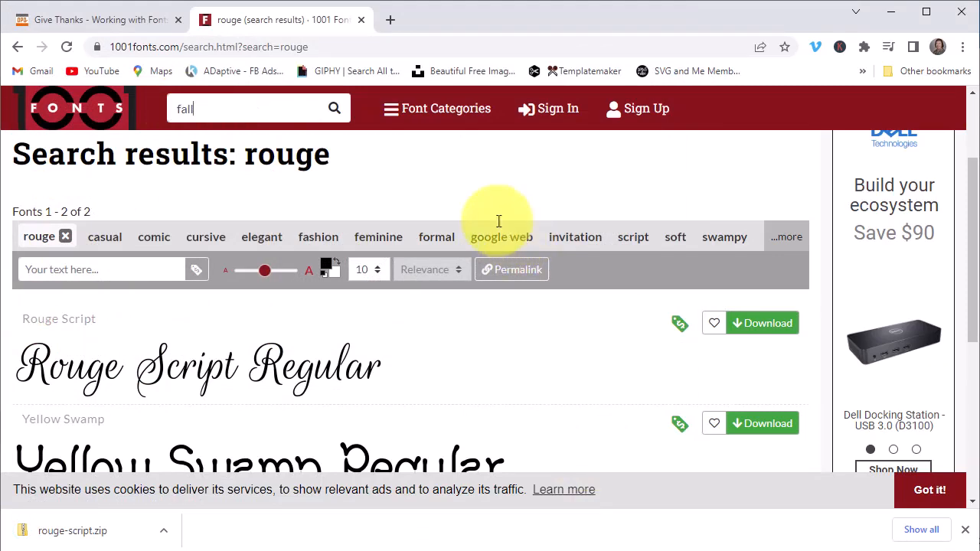
left_click(334, 108)
scroll(405, 344, "down", 5)
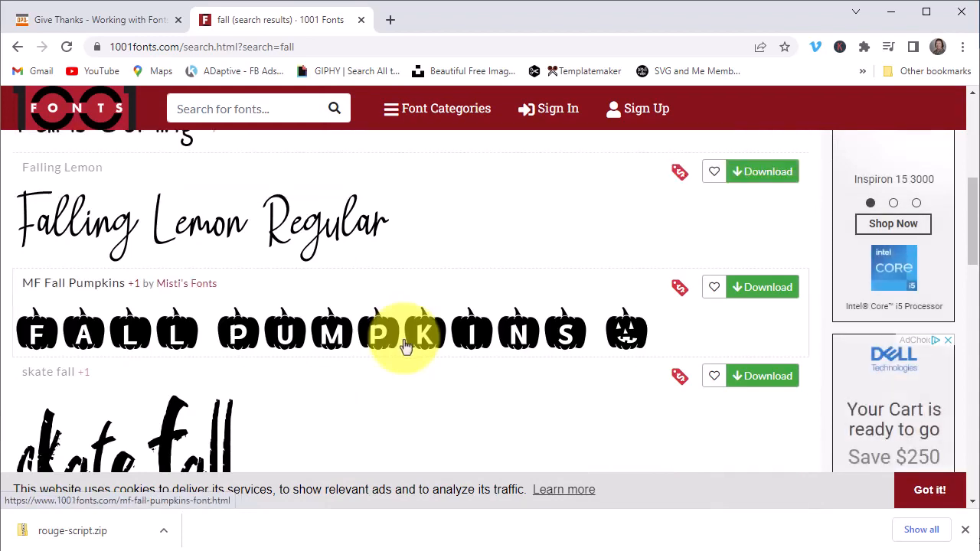
scroll(400, 380, "up", 2)
scroll(400, 381, "down", 6)
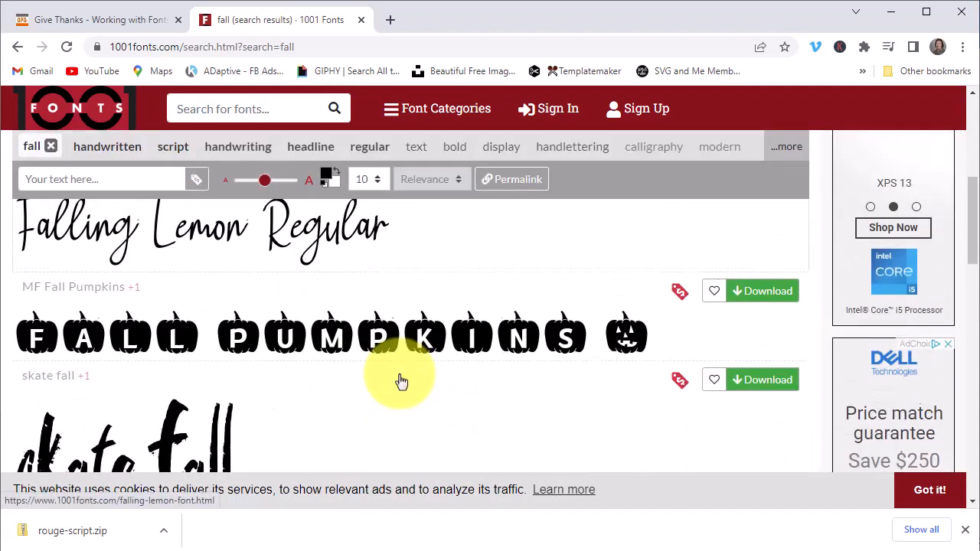
scroll(401, 381, "down", 5)
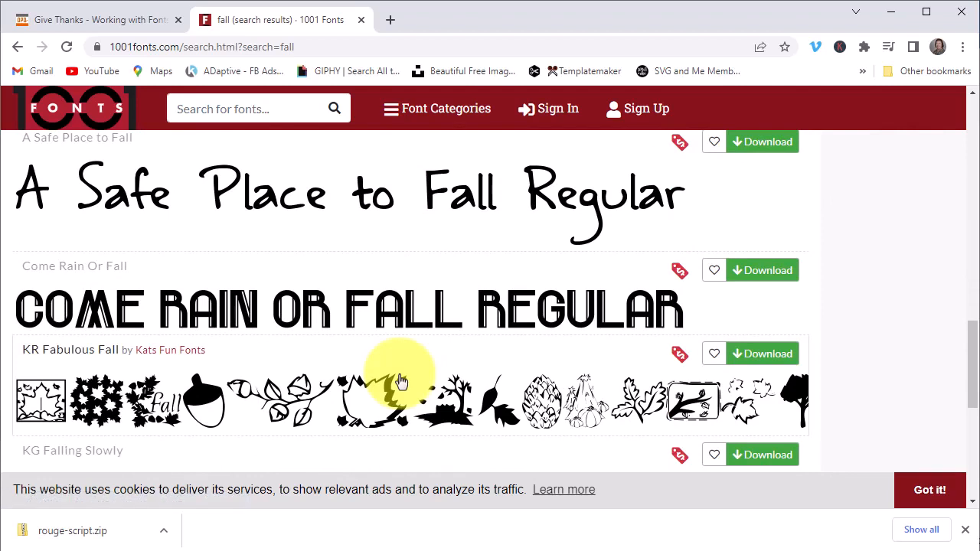
scroll(400, 381, "down", 1)
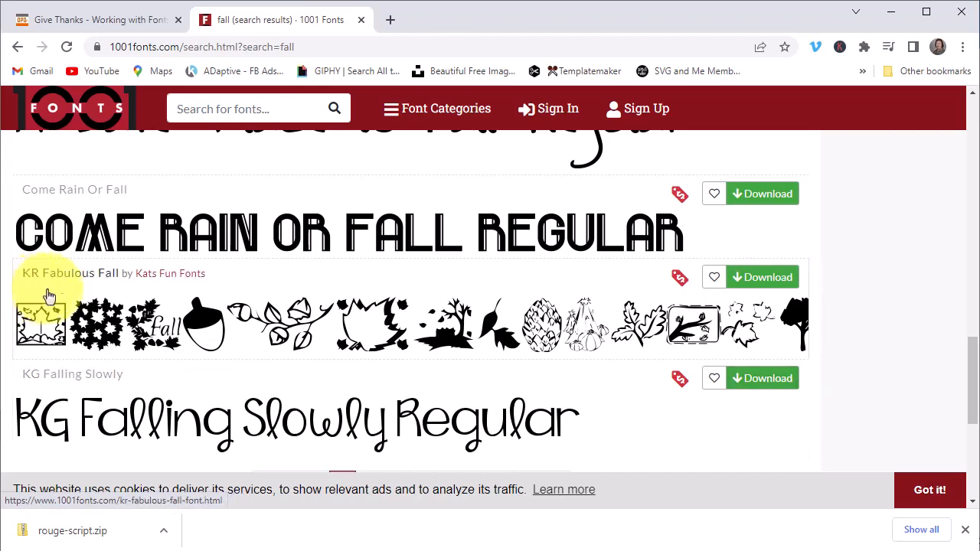
Step: Download KR Fabulous Fall and save its zip into Downloads beside rouge-script
left_click(764, 280)
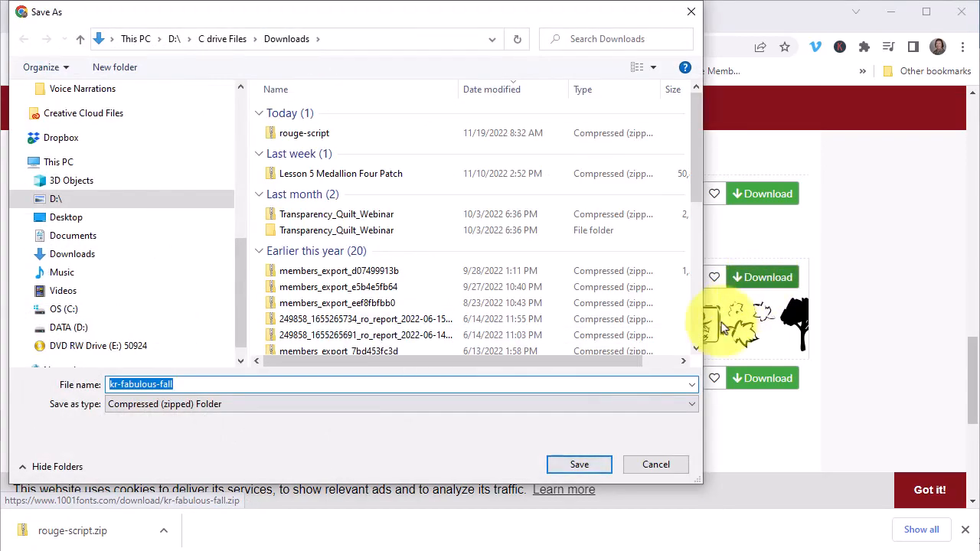
left_click(597, 462)
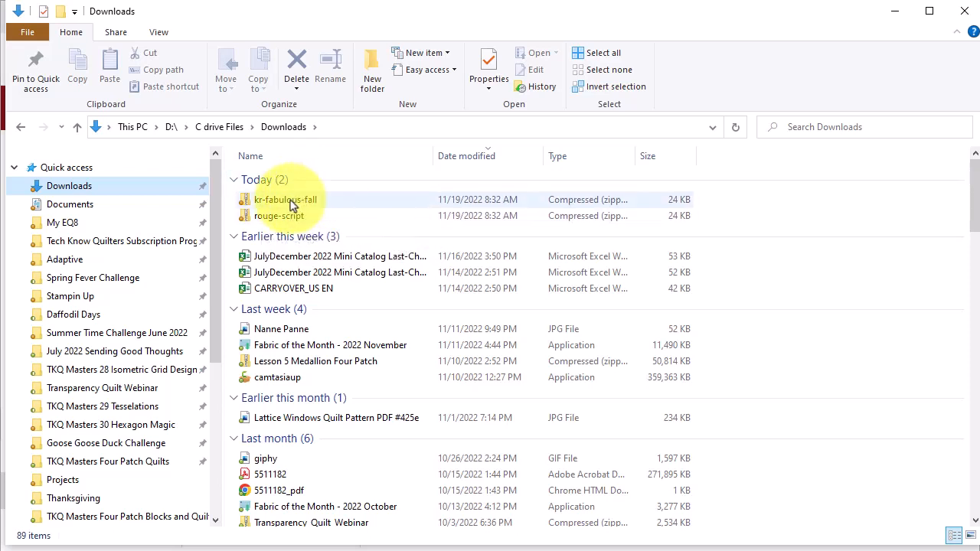
Step: Extract all files from the kr-fabulous-fall zip into its own folder
double_click(291, 201)
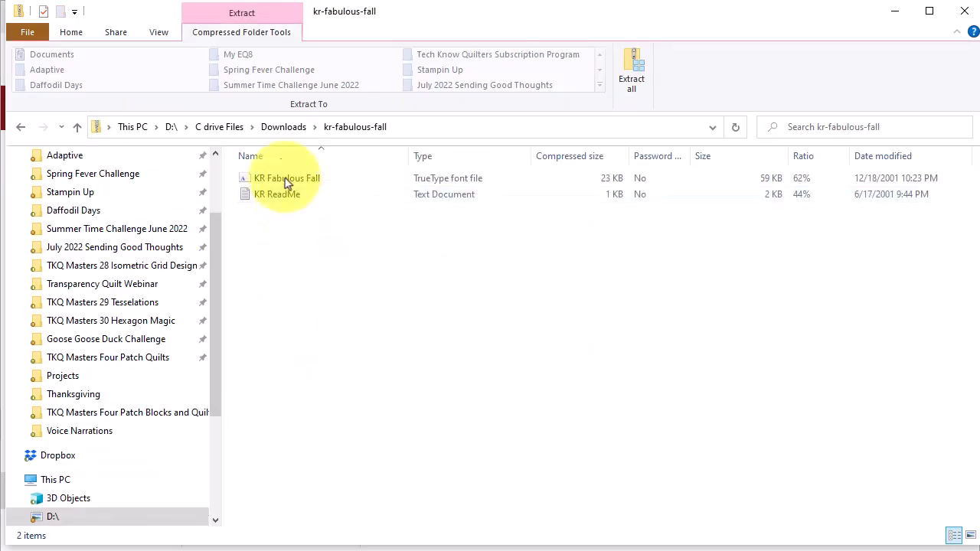
left_click(634, 76)
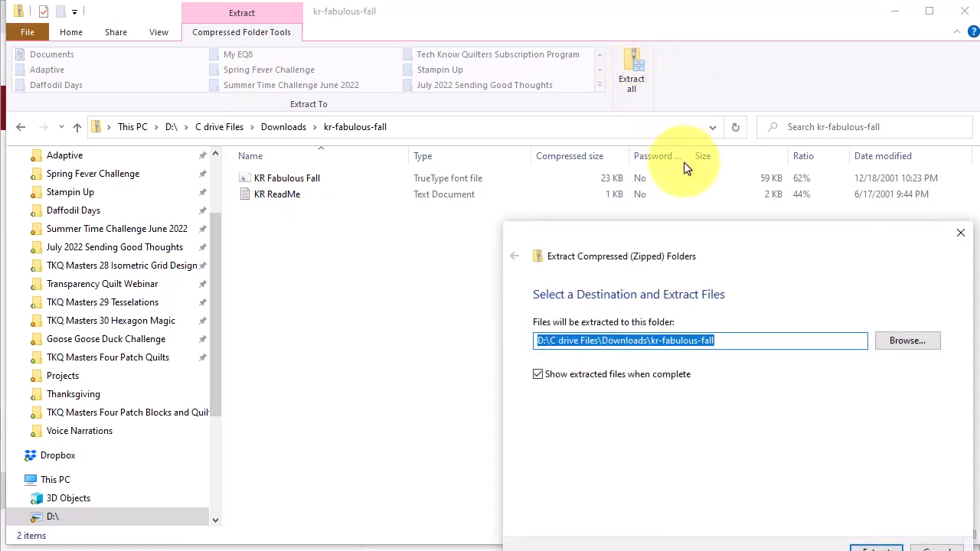
left_click_drag(727, 240, 520, 98)
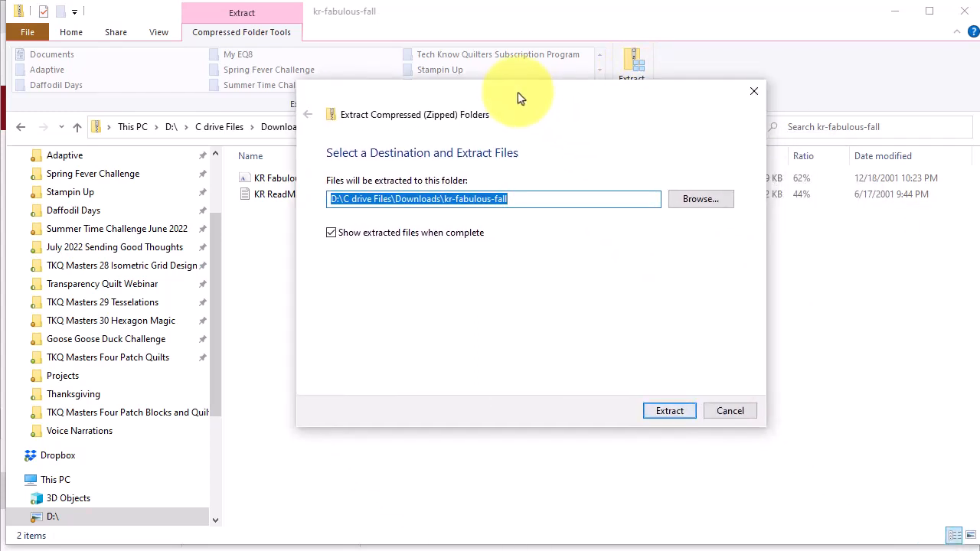
left_click(667, 411)
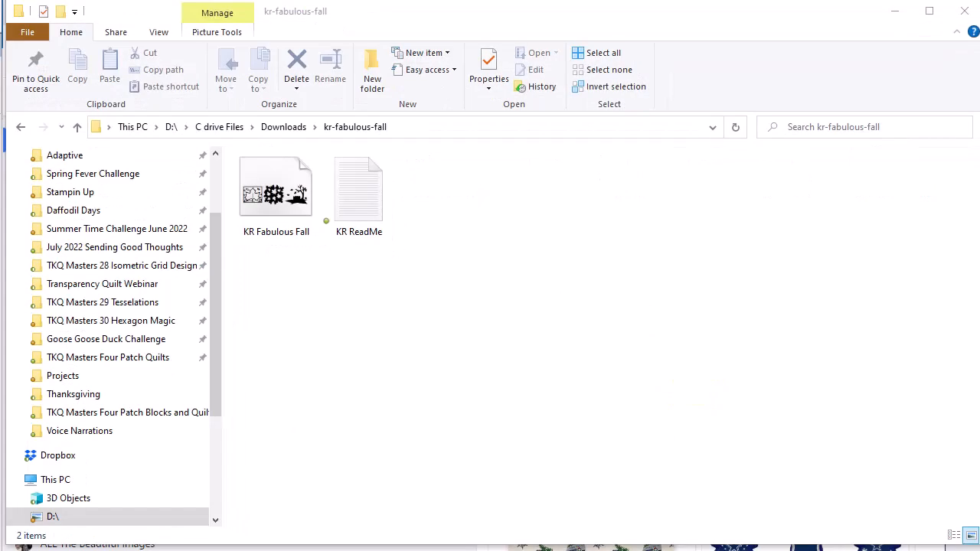
Step: Install the KR Fabulous Fall font for all users and return to Downloads
left_click(278, 213)
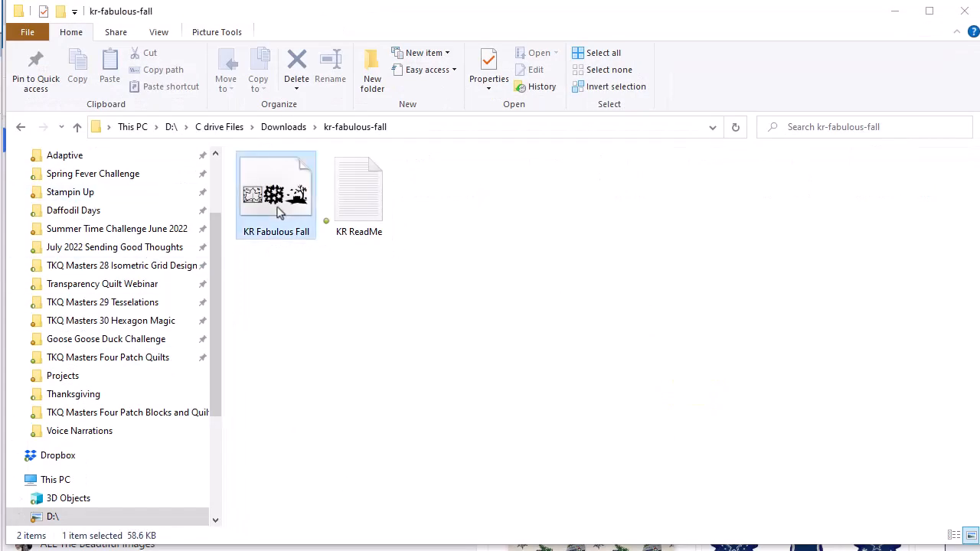
right_click(278, 213)
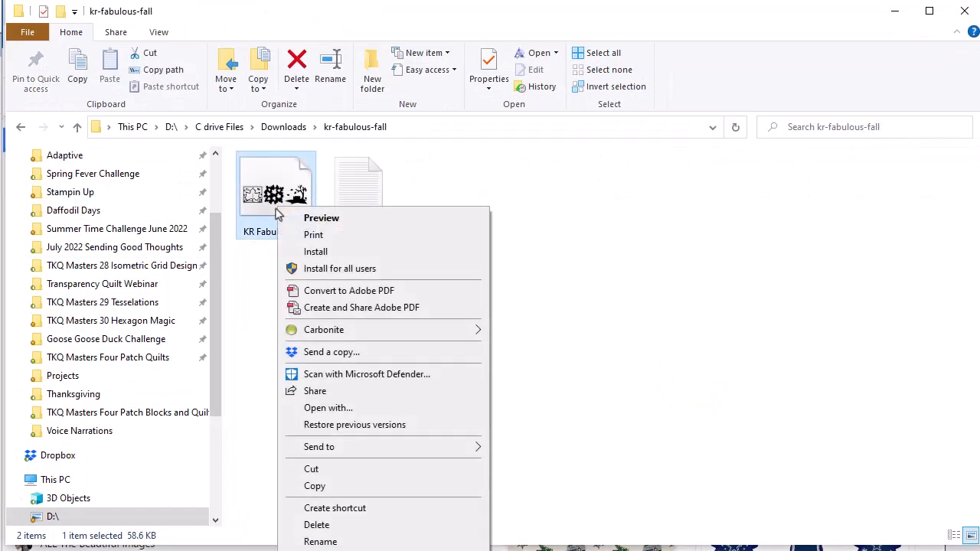
left_click(337, 269)
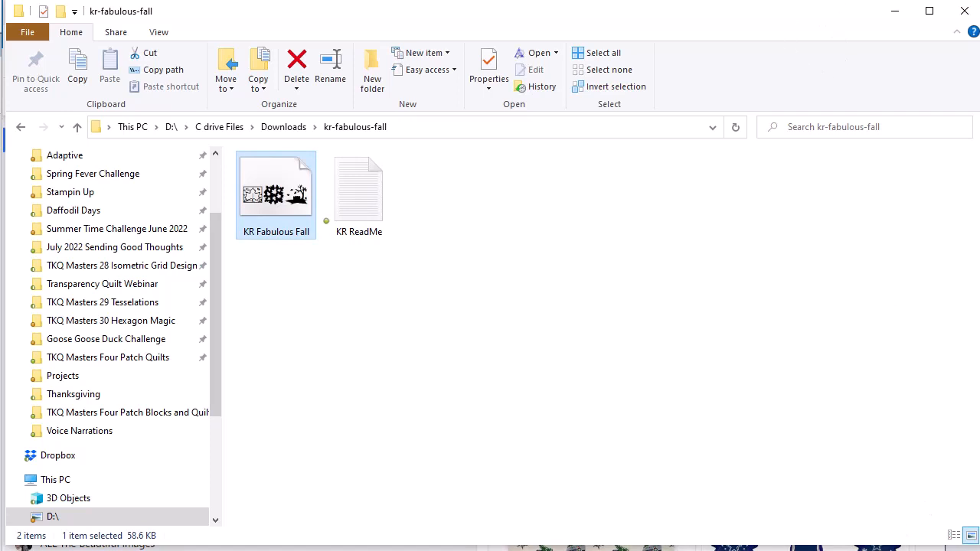
left_click(286, 130)
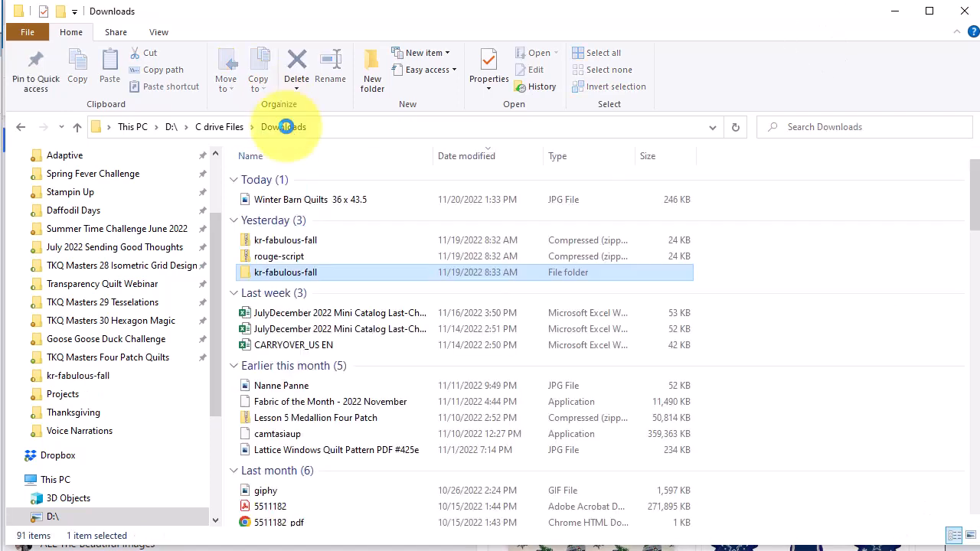
Step: Extract all files from the rouge-script zip
double_click(291, 263)
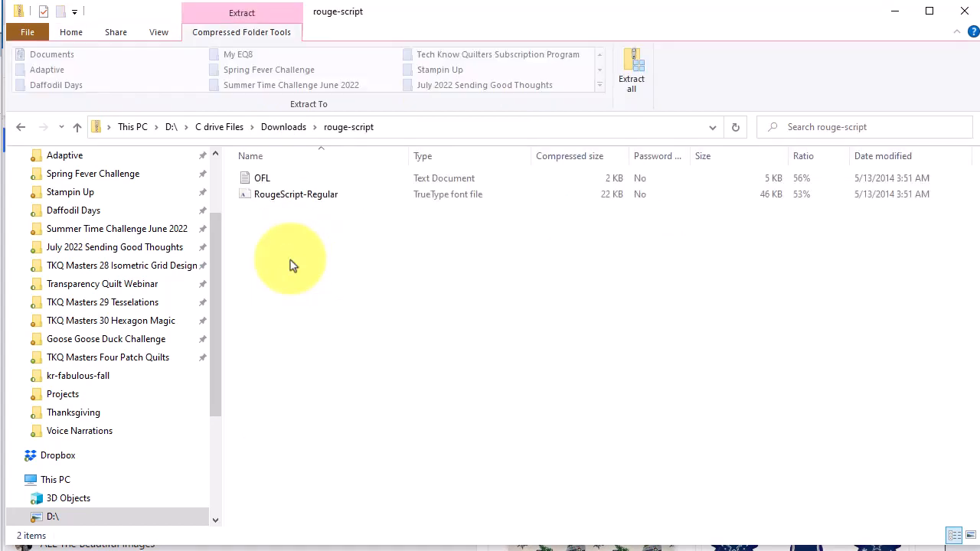
left_click(632, 68)
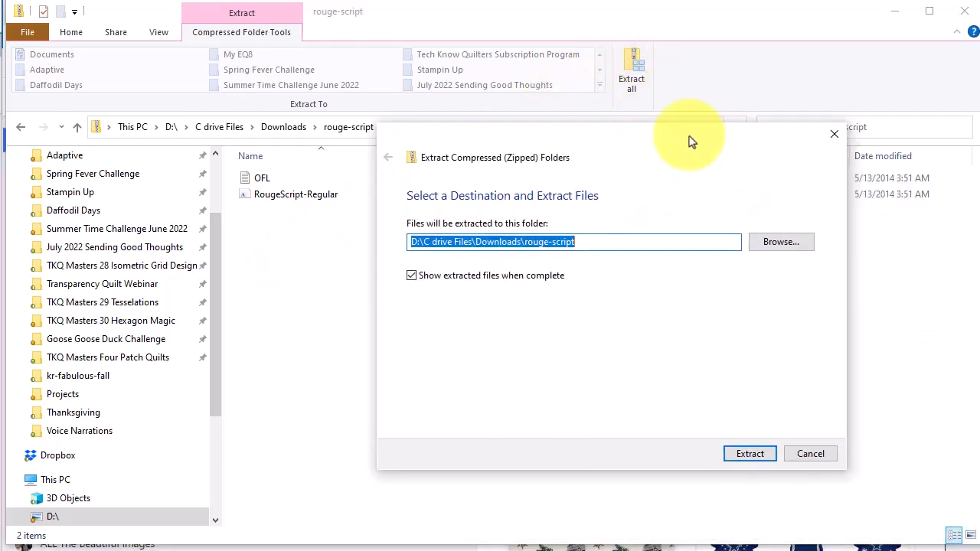
left_click(750, 454)
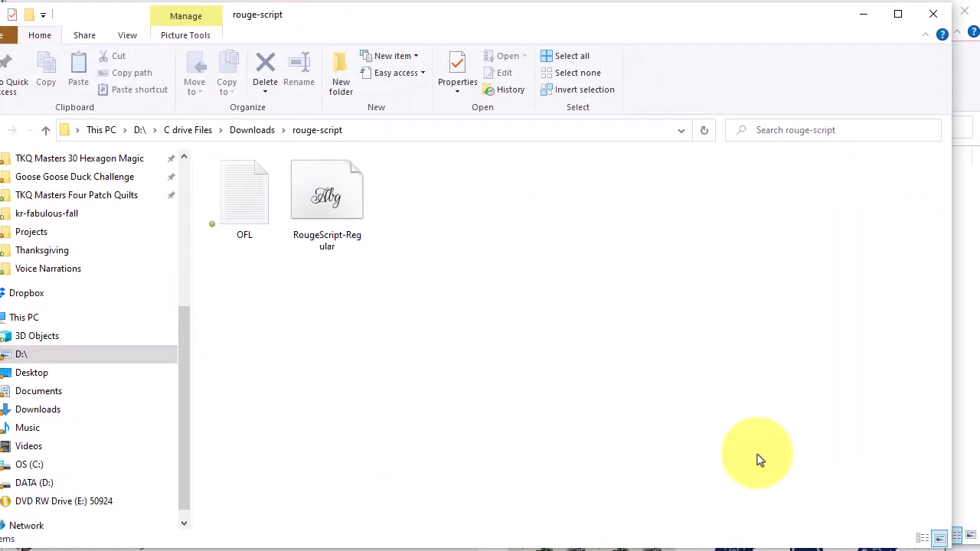
Step: Install RougeScript-Regular for all users, replacing the already installed copy
right_click(326, 197)
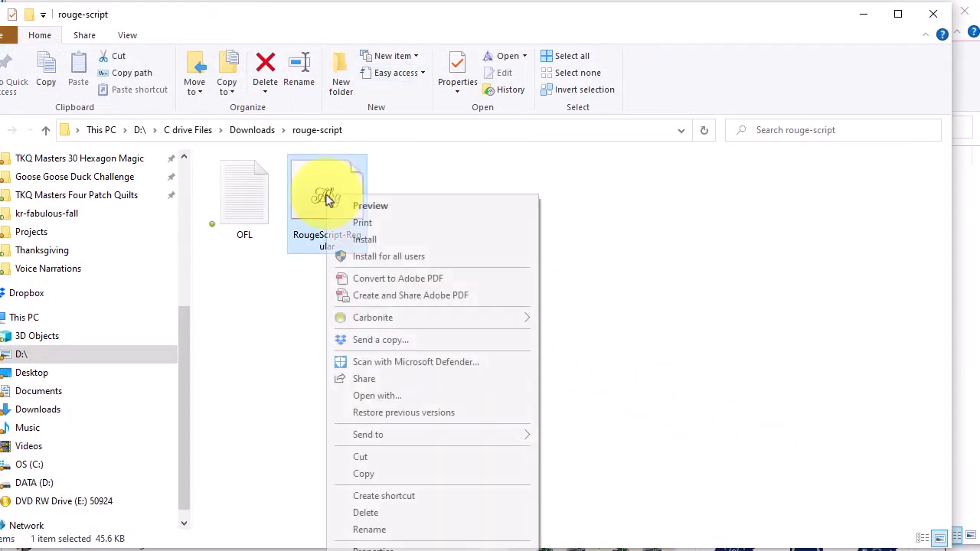
left_click(390, 263)
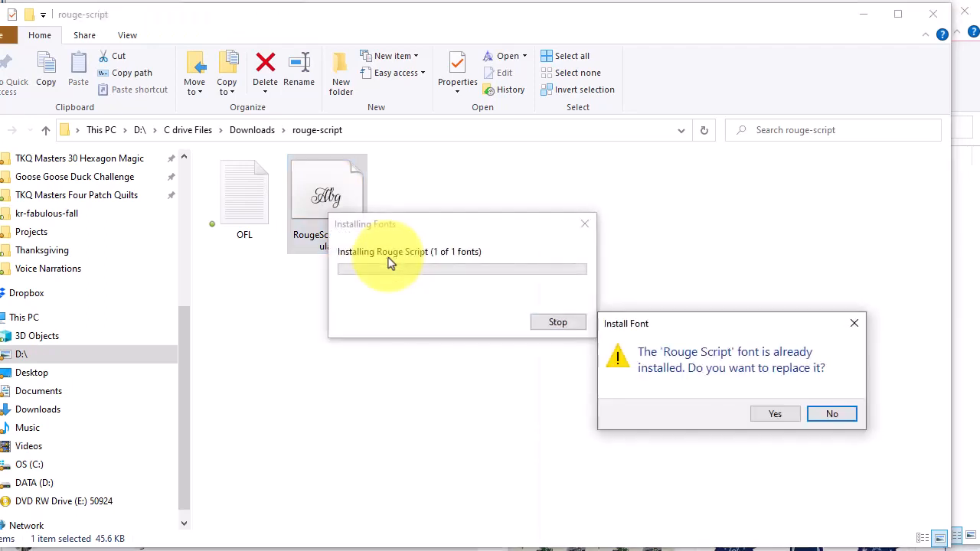
left_click(768, 410)
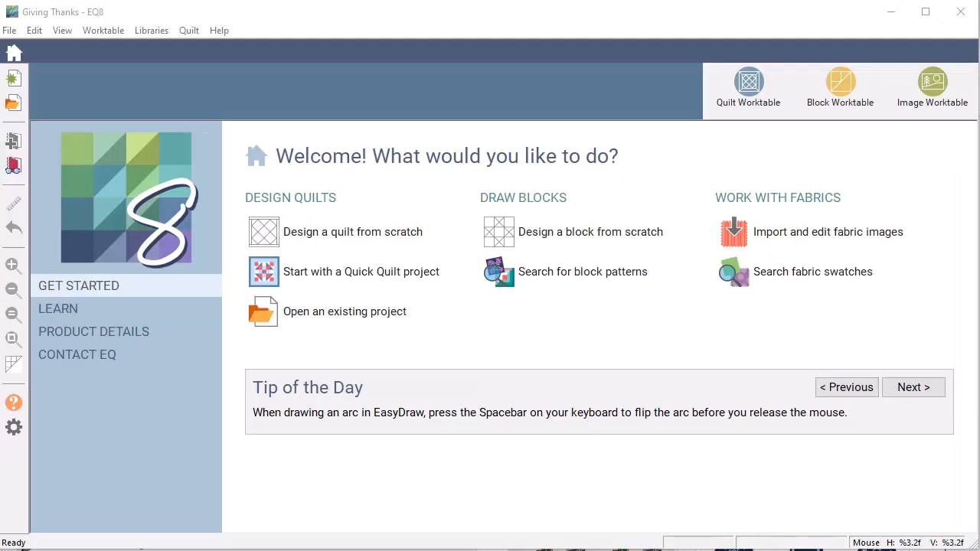
Step: Bring EQ8 forward and show the Project Sketchbook's first of three Giving Thanks quilts, centred
left_click(74, 4)
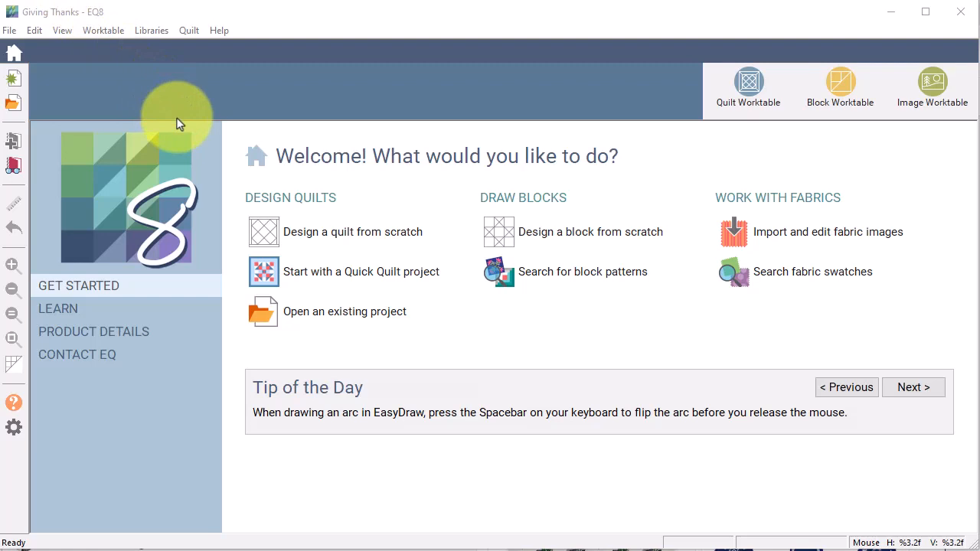
left_click(15, 168)
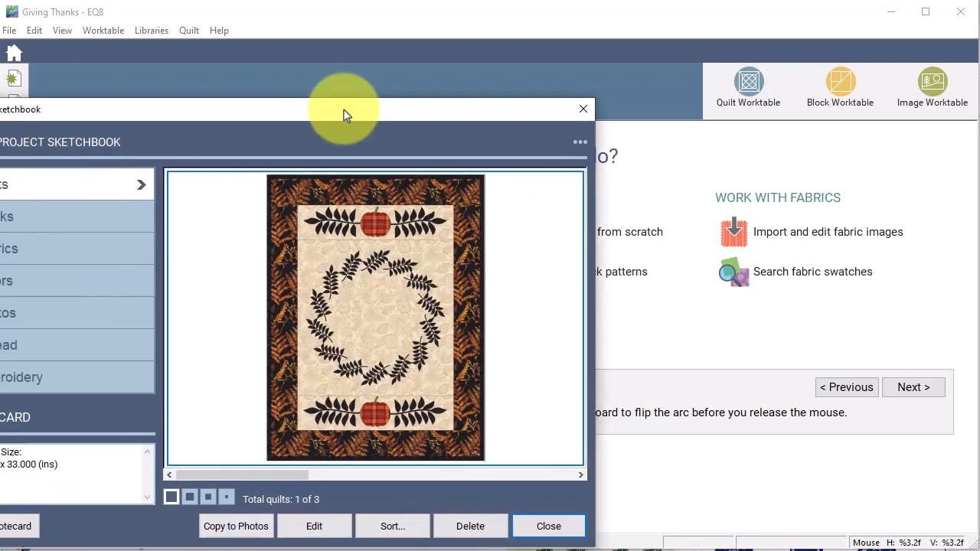
left_click_drag(349, 109, 598, 61)
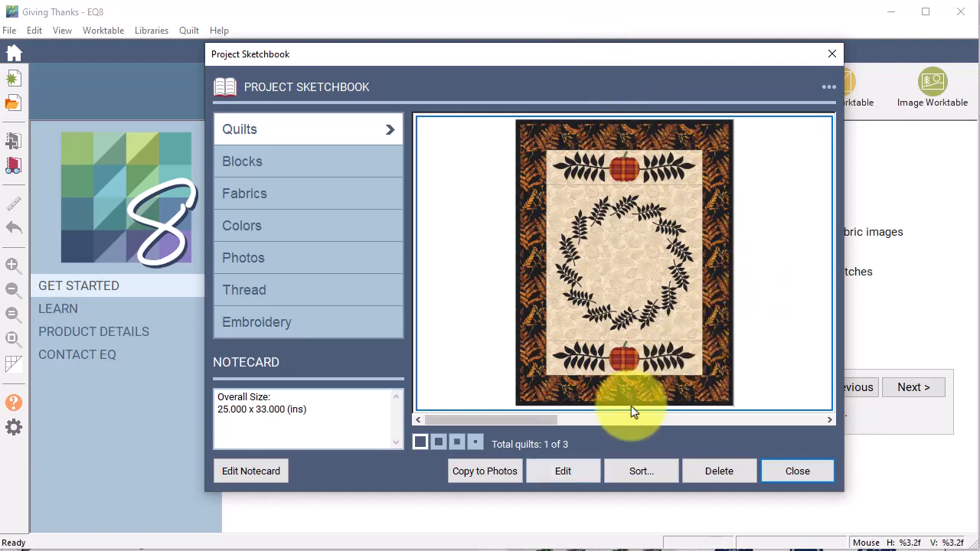
Step: Open the autumn wreath quilt on Layer 2 with Applique Text tools, checking the dark red fabric
left_click(563, 472)
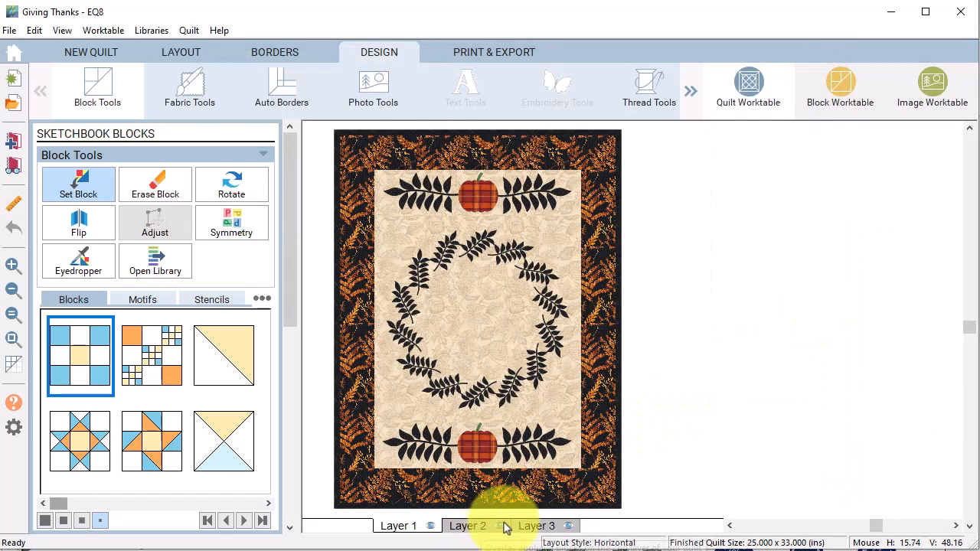
left_click(478, 531)
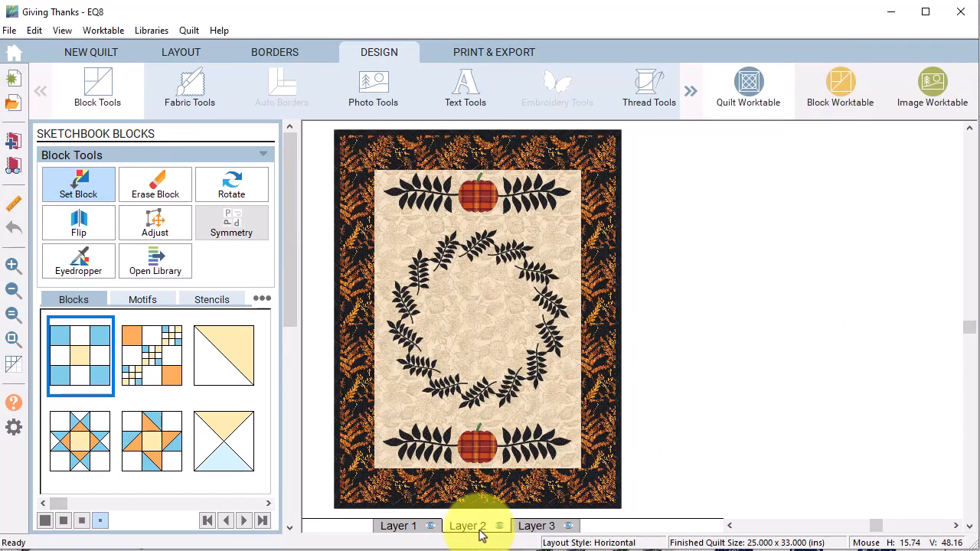
left_click(475, 103)
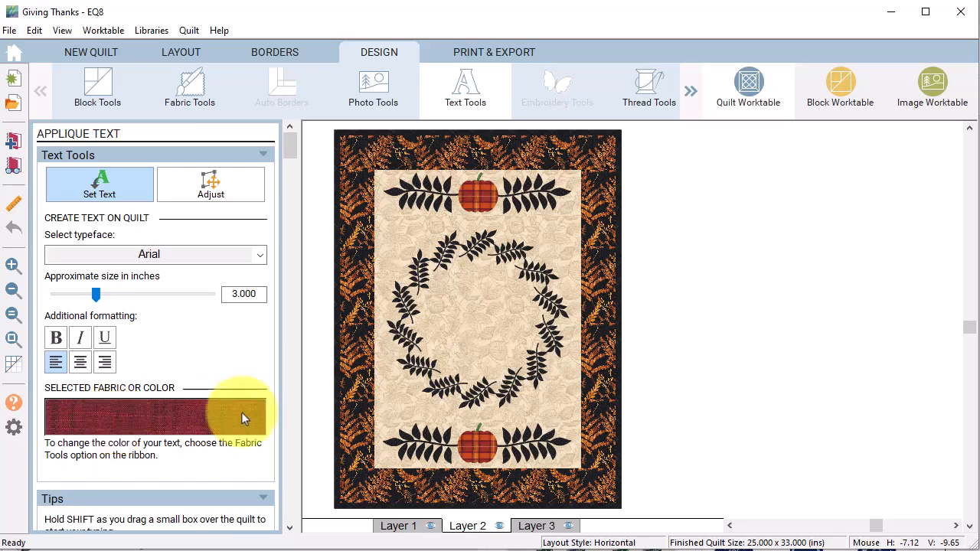
left_click(187, 98)
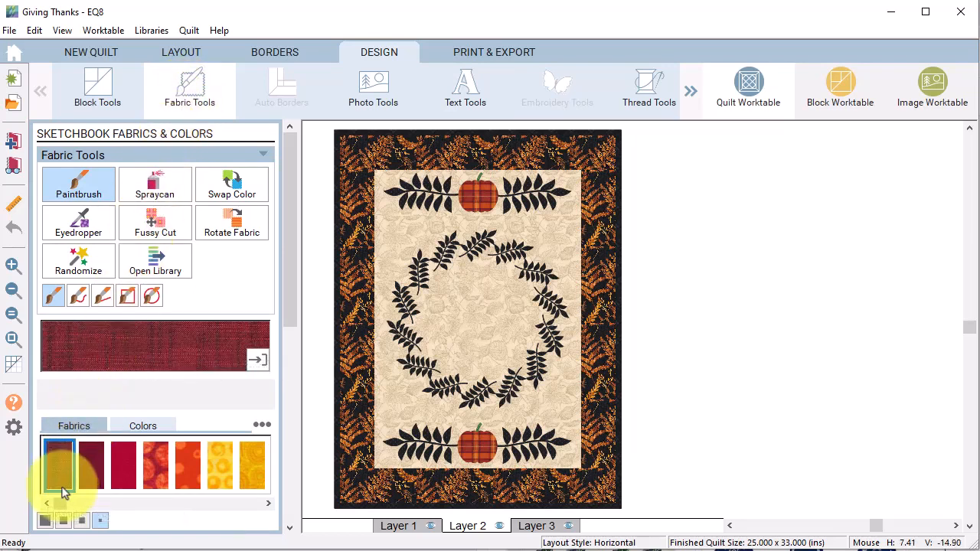
left_click(470, 89)
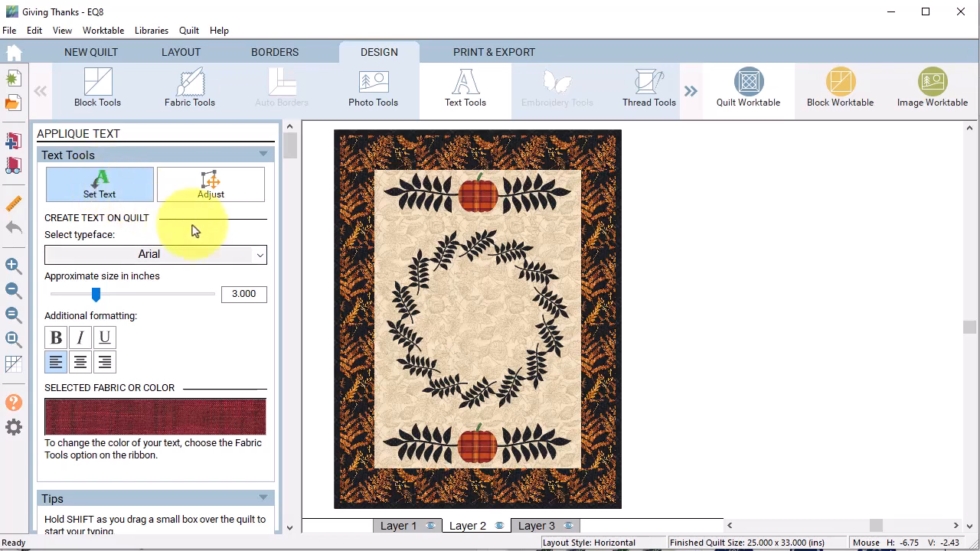
Step: Choose the Rouge Script typeface and draw a small text box inside the wreath
left_click(260, 263)
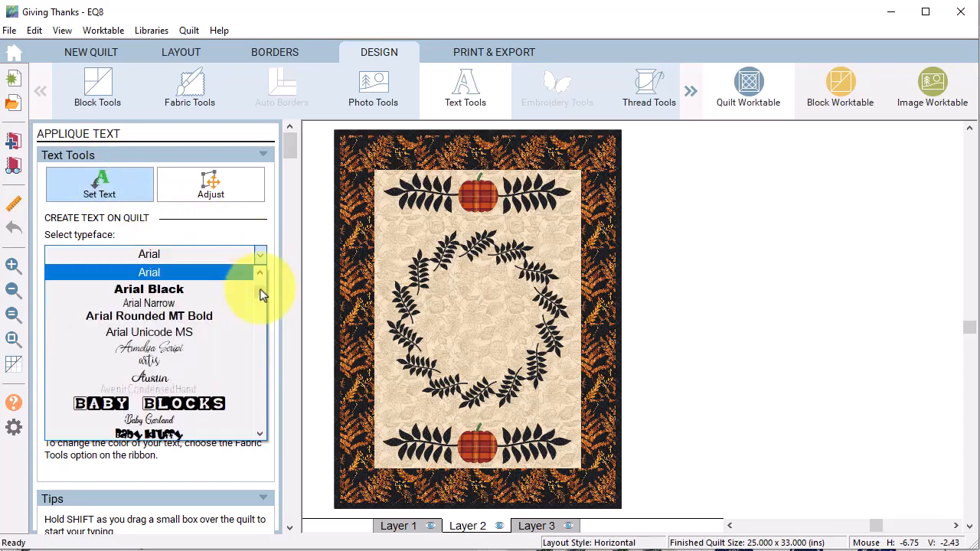
left_click_drag(259, 285, 260, 398)
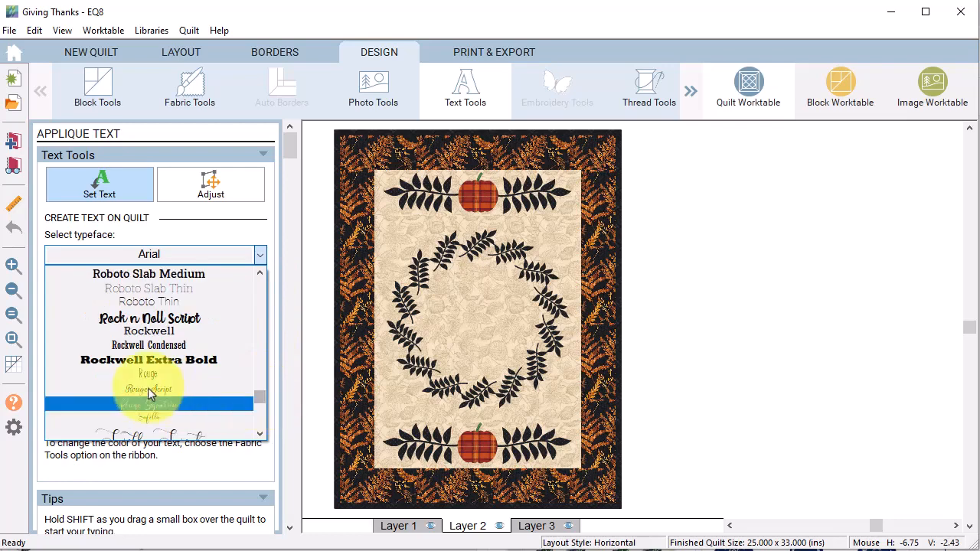
left_click(157, 394)
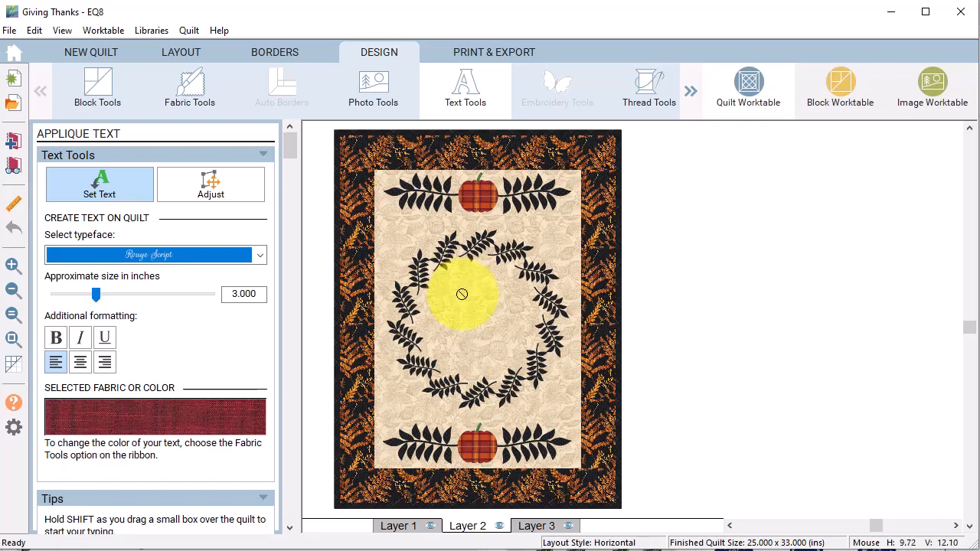
left_click_drag(437, 282, 467, 322)
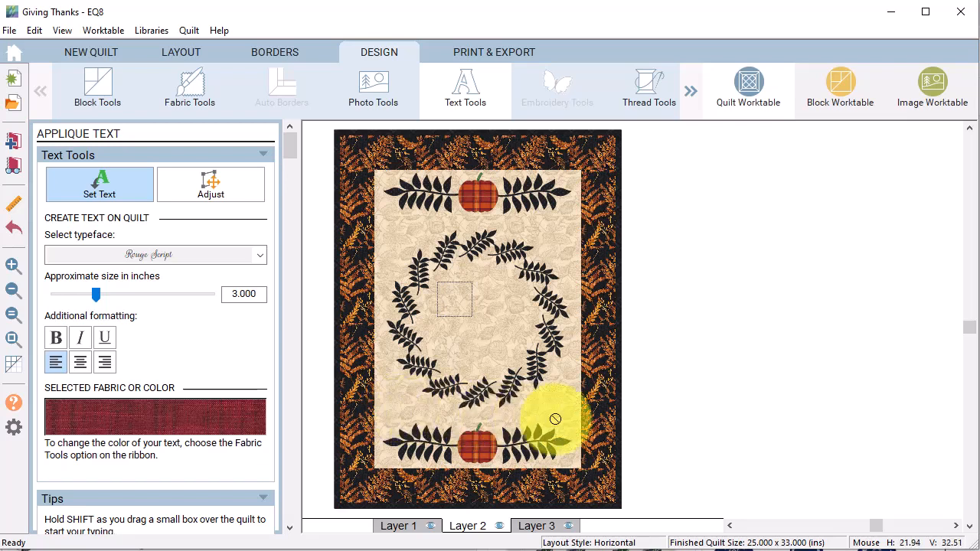
Step: Type 'Give' and 'Thanks' on two lines, bold and centre-aligned
type("Give")
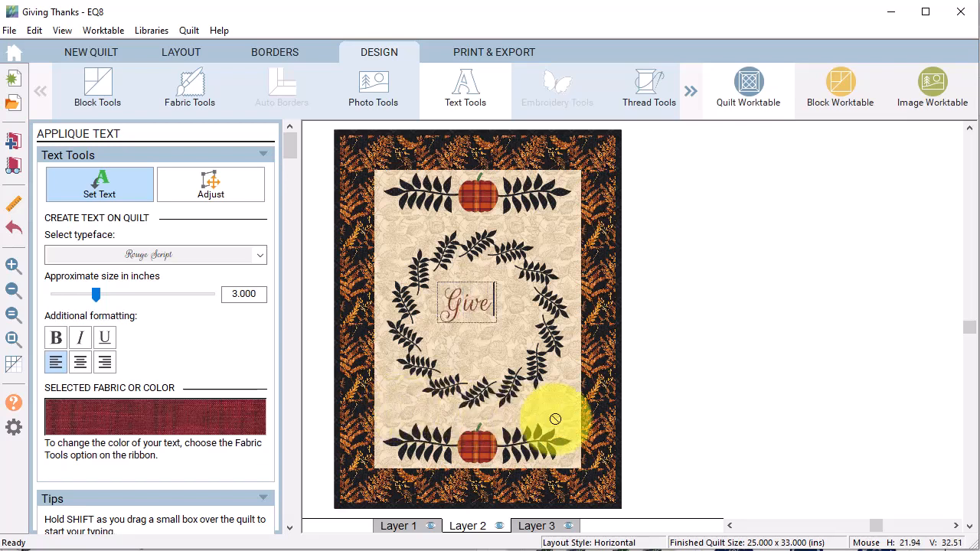
key("Return")
type("Thanks")
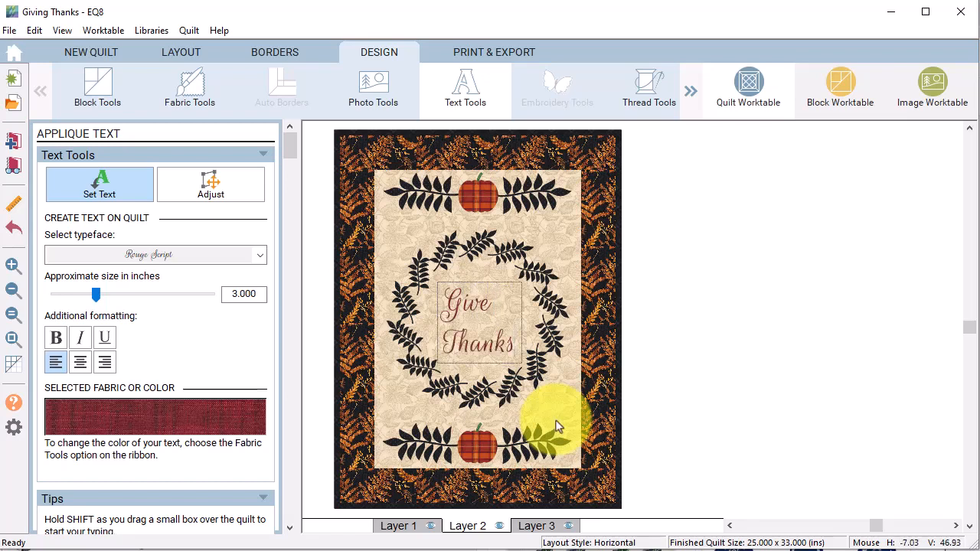
left_click(56, 338)
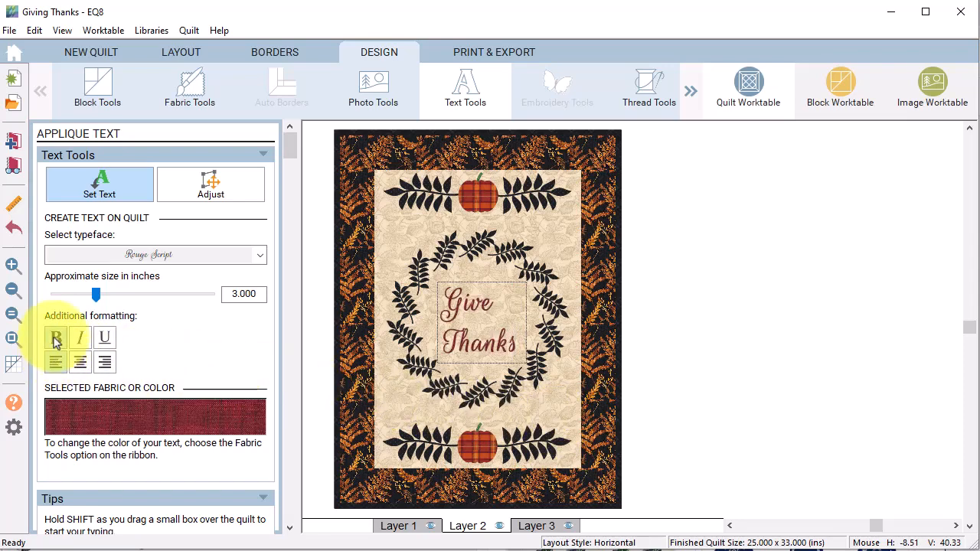
left_click(80, 363)
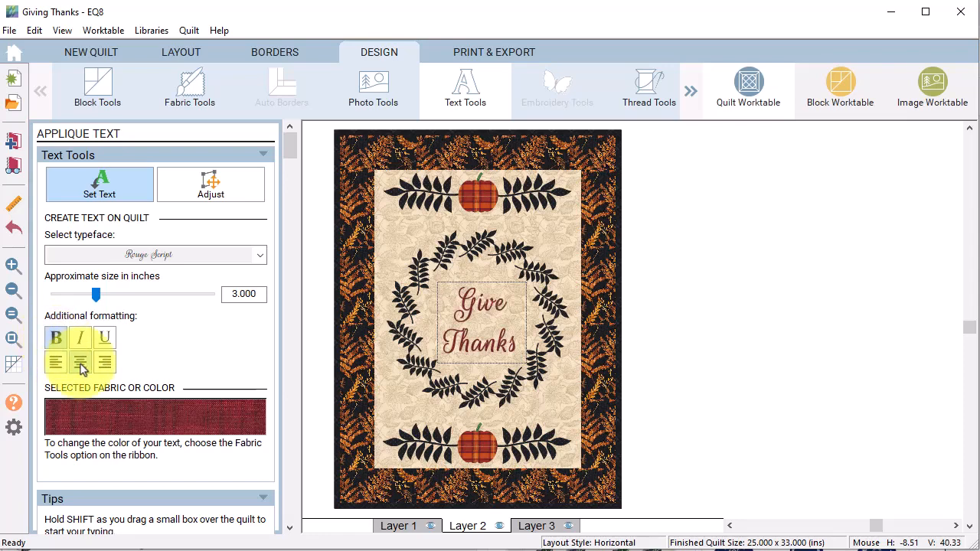
Step: Enlarge the lettering to 3.75 inches and centre it horizontally and vertically on the quilt
left_click(108, 297)
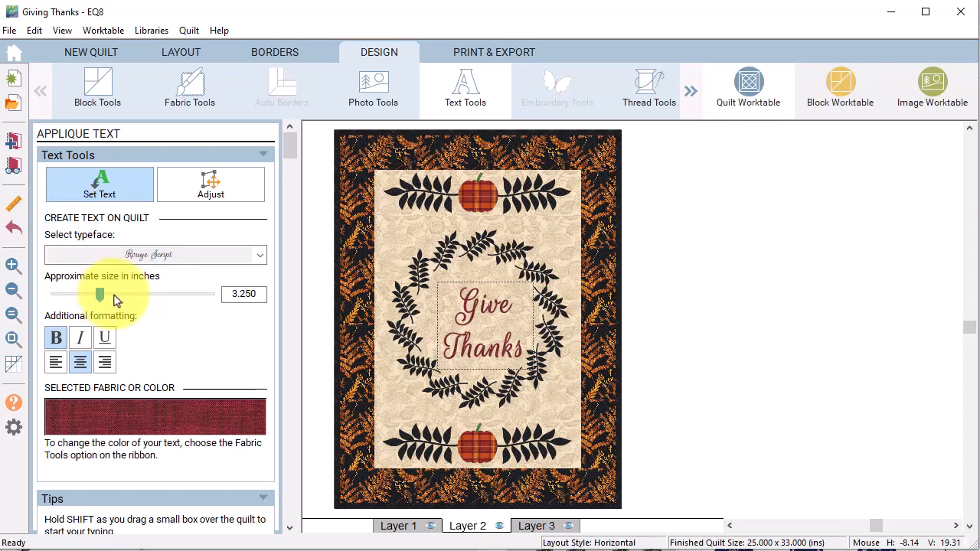
left_click(119, 298)
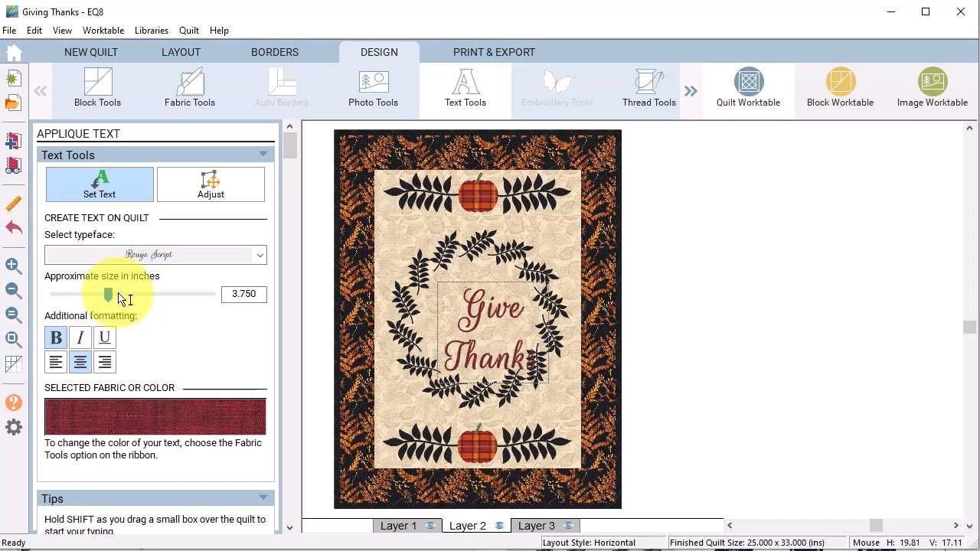
left_click(207, 183)
left_click(500, 360)
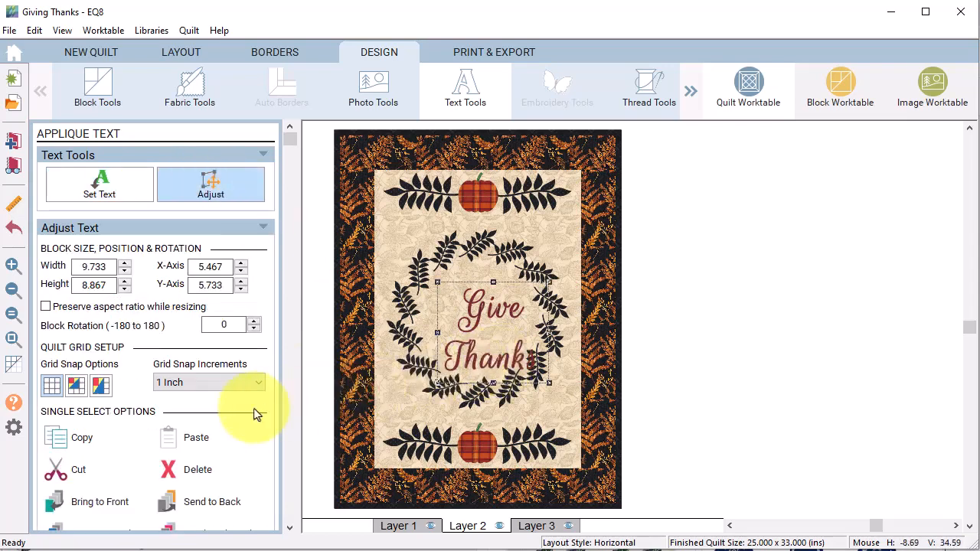
scroll(245, 410, "down", 4)
left_click(62, 444)
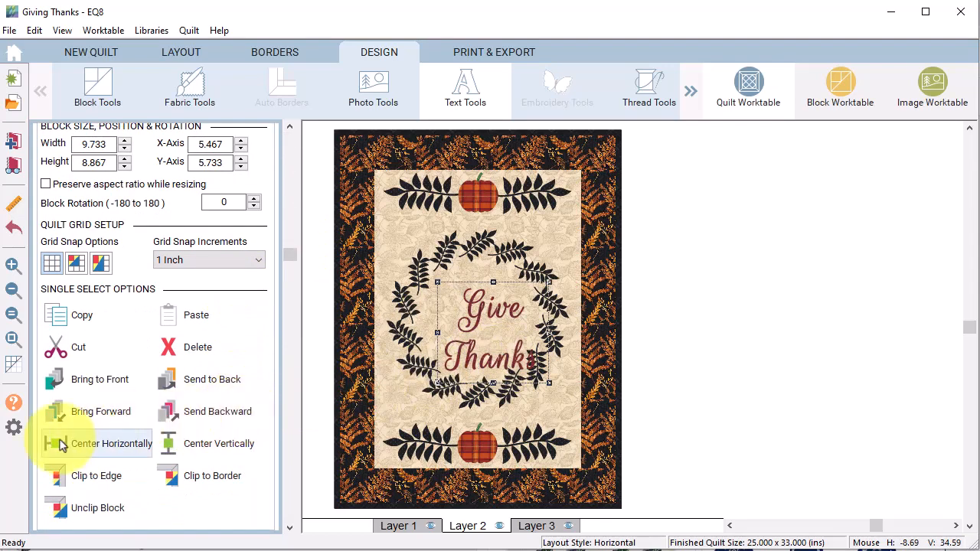
scroll(62, 445, "up", 4)
scroll(61, 447, "down", 3)
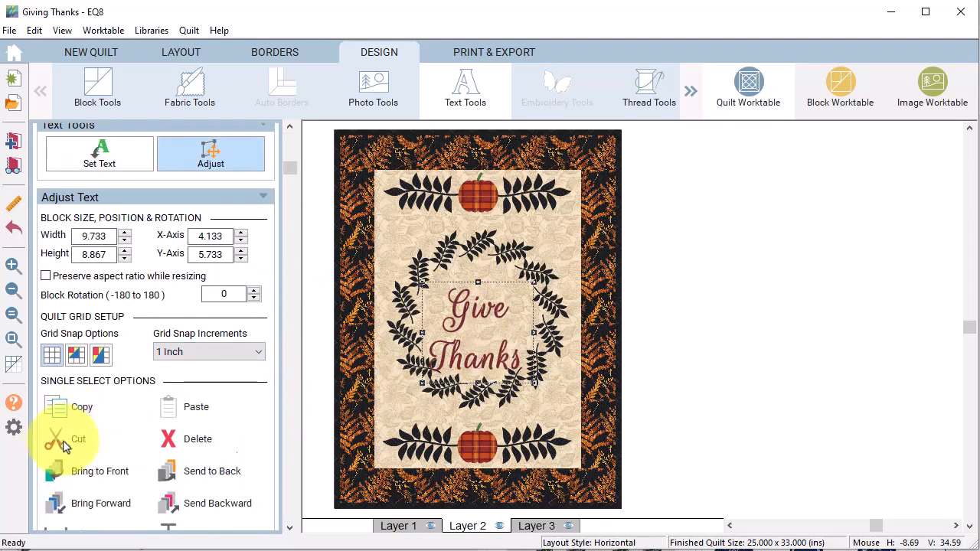
left_click(229, 512)
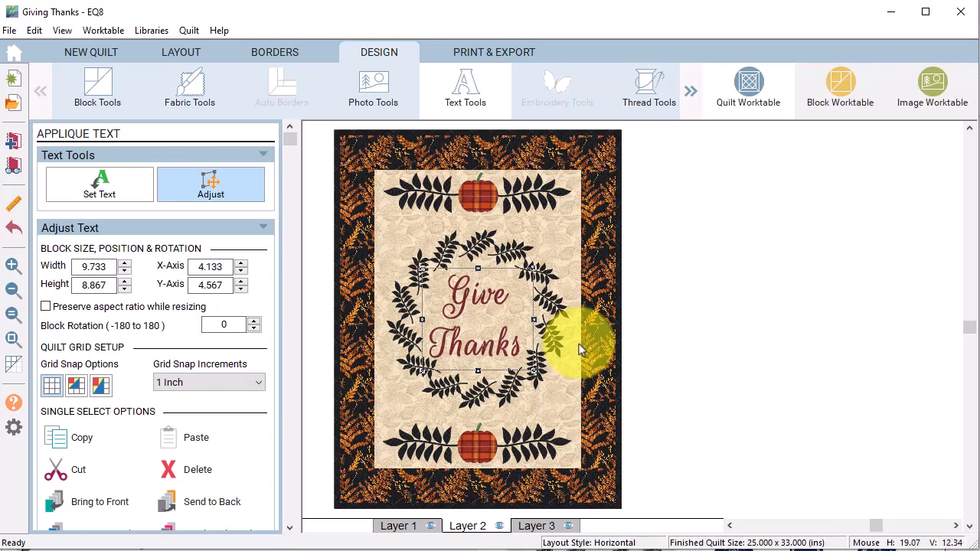
Step: Reduce the lettering to 3.5 inches and re-centre it horizontally and vertically
left_click(104, 191)
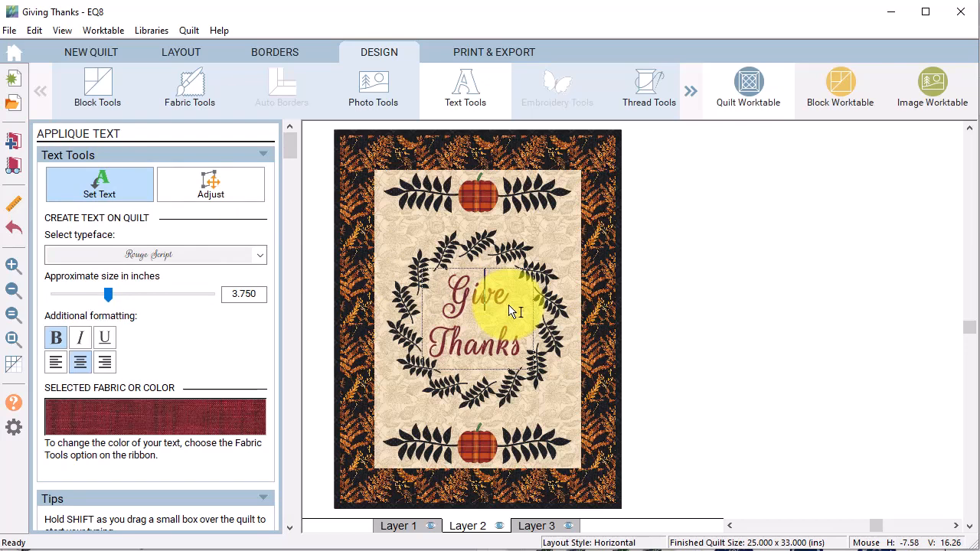
left_click(97, 299)
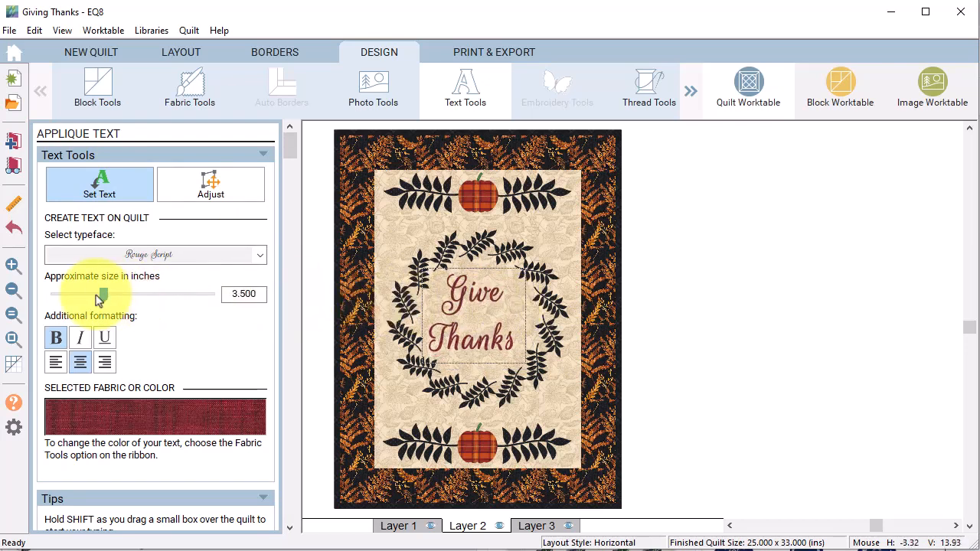
left_click(211, 181)
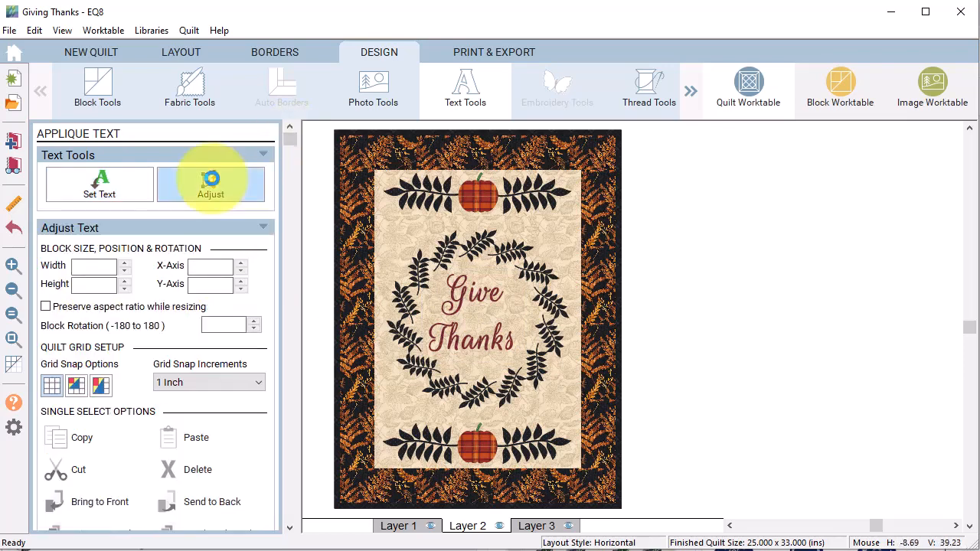
left_click(459, 296)
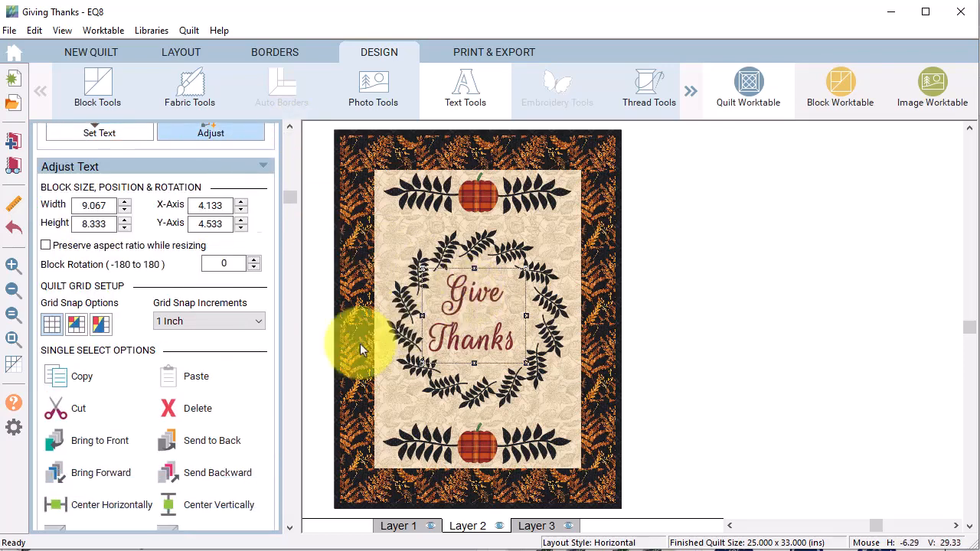
left_click(52, 477)
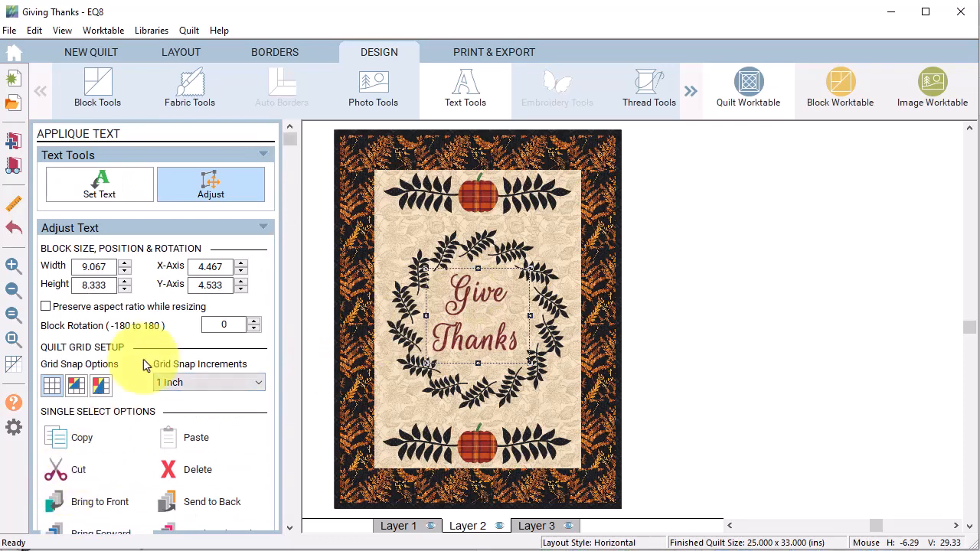
left_click_drag(288, 137, 289, 368)
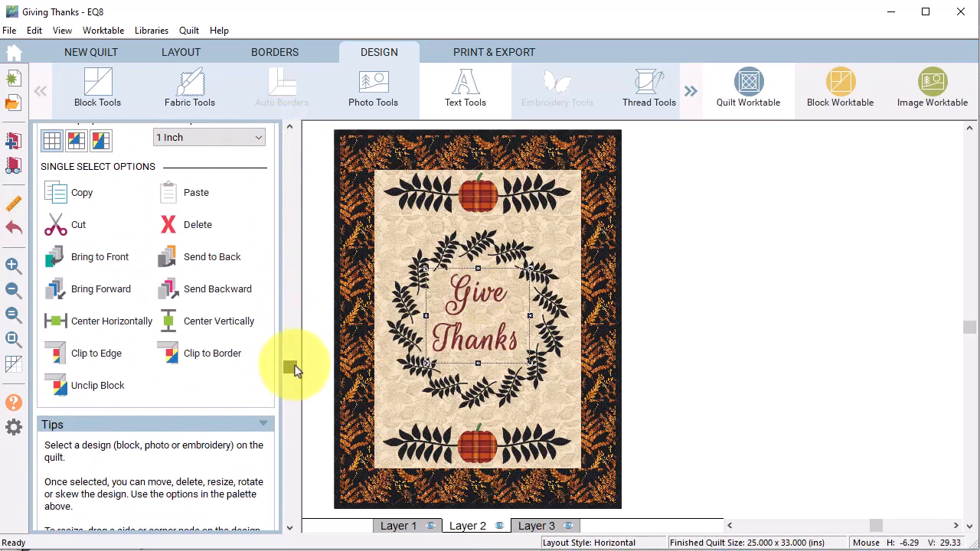
left_click(225, 323)
left_click(107, 193)
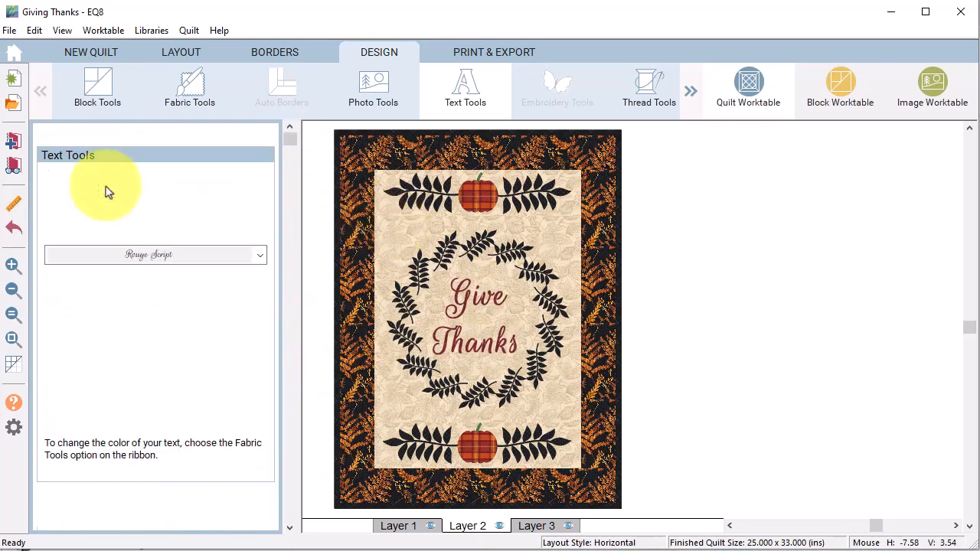
Step: Select the KR Fabulous Fall dingbat typeface and draw a small text box above-left of the wreath
left_click(260, 258)
left_click_drag(260, 388, 271, 350)
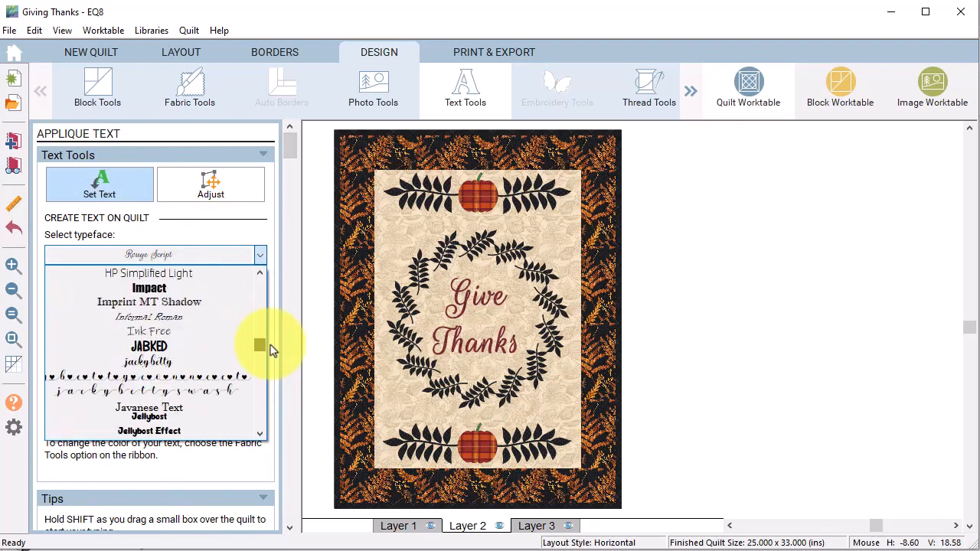
scroll(263, 434, "down", 3)
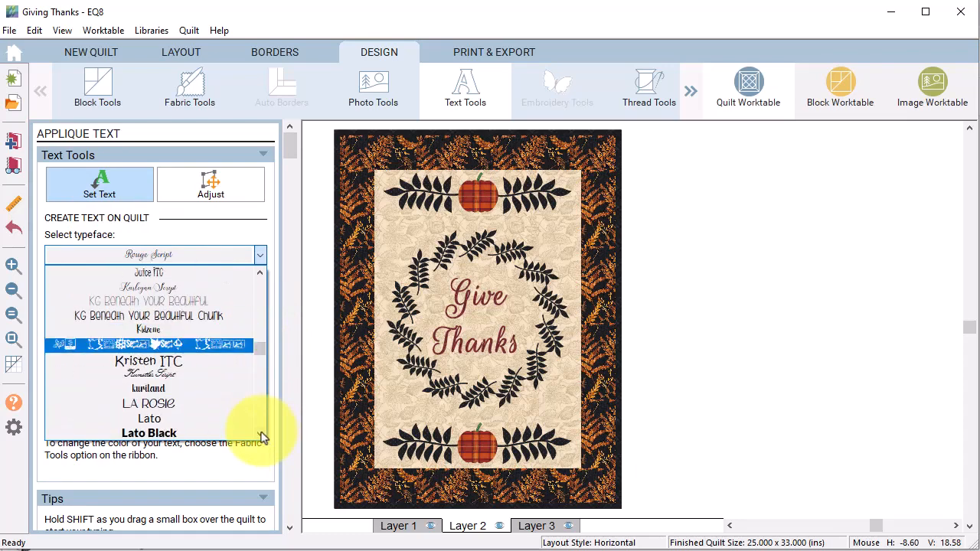
left_click(111, 345)
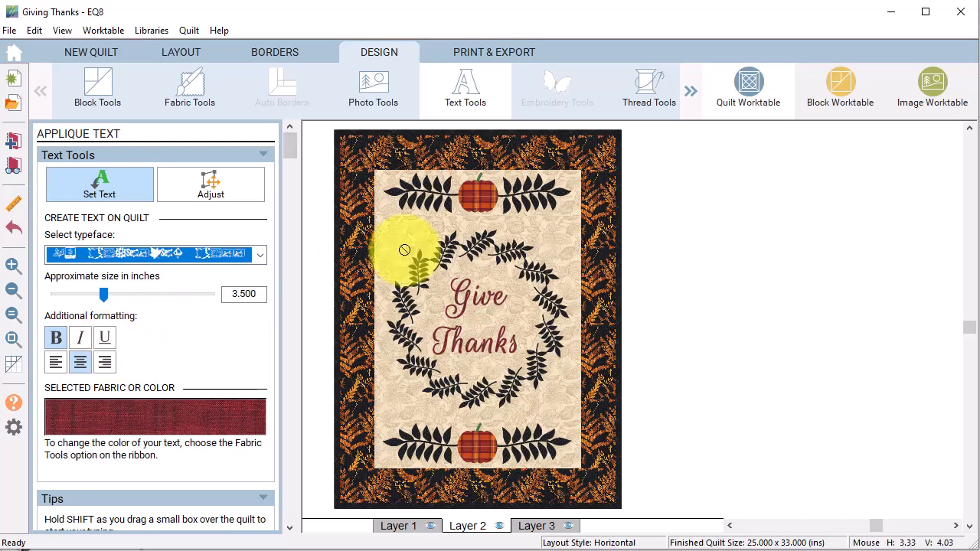
left_click_drag(388, 218, 431, 261)
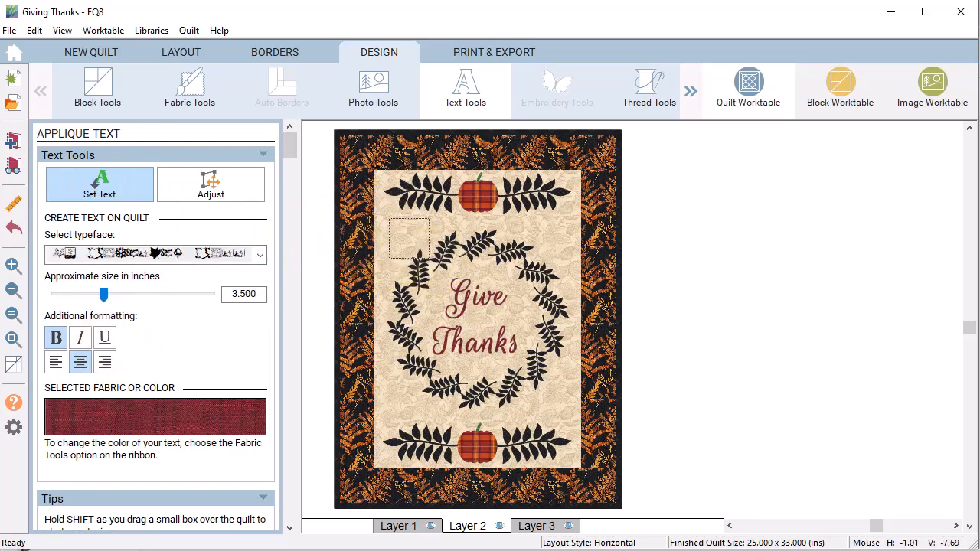
Step: Try glyphs a through h until the falling-leaves dingbat appears, then enlarge it to 4.5 inches
type("a")
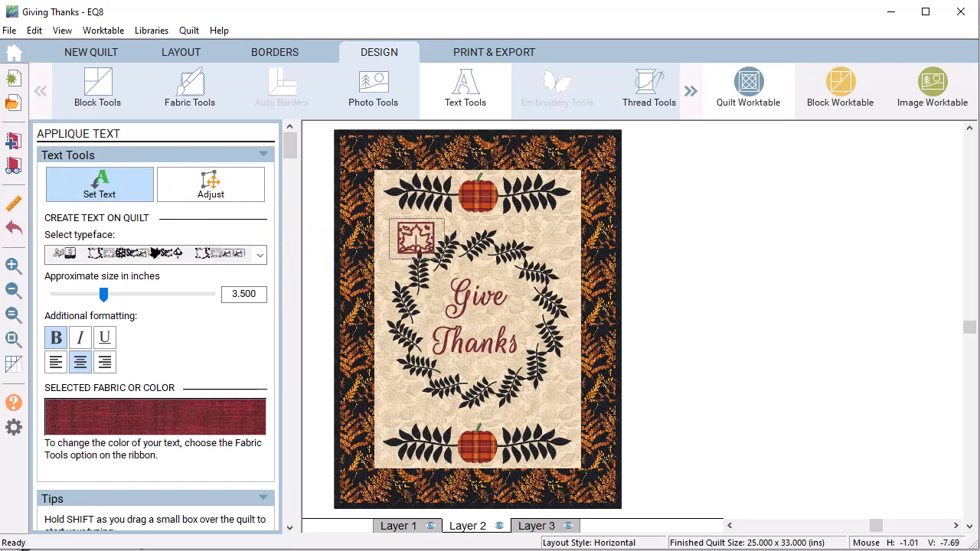
key("BackSpace")
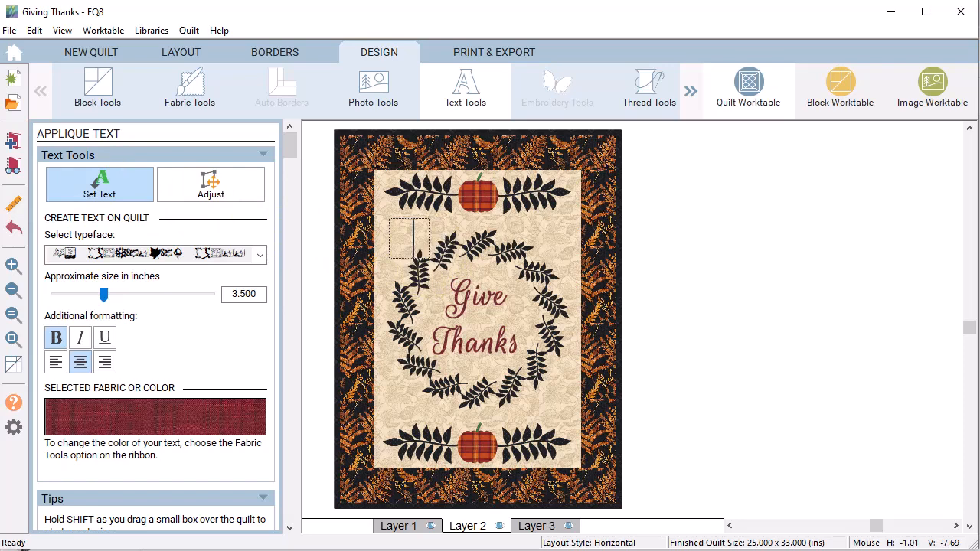
type("b")
key("BackSpace")
type("c")
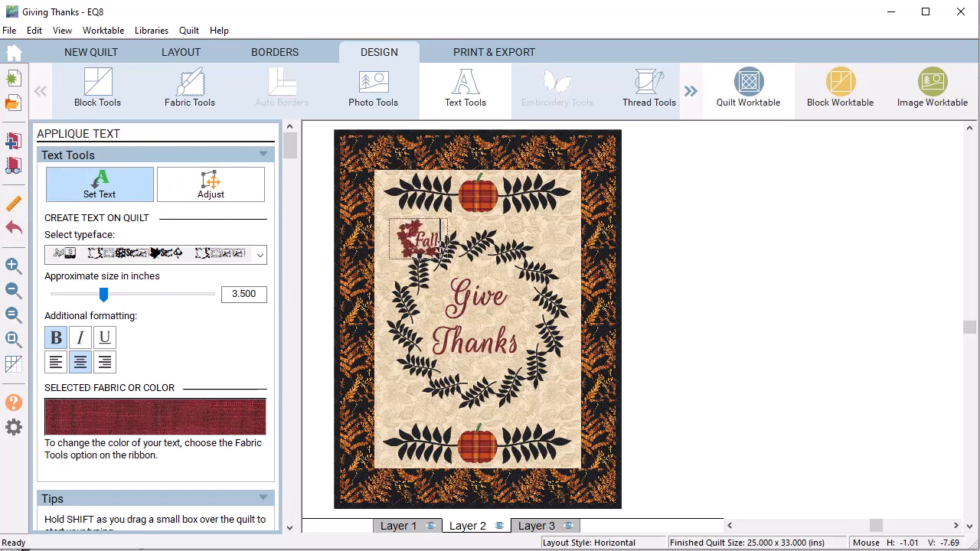
key("BackSpace")
type("d")
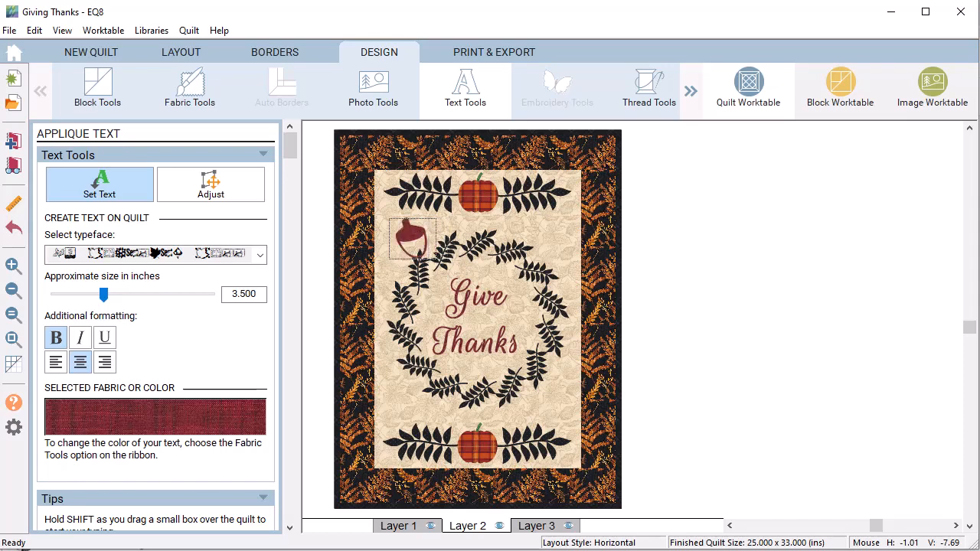
key("BackSpace")
type("e")
key("BackSpace")
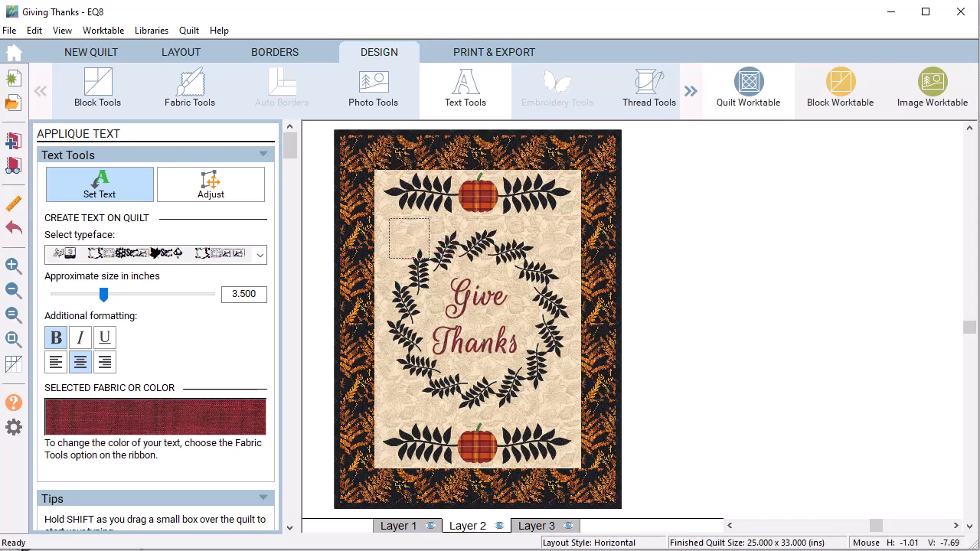
type("f")
key("BackSpace")
type("g")
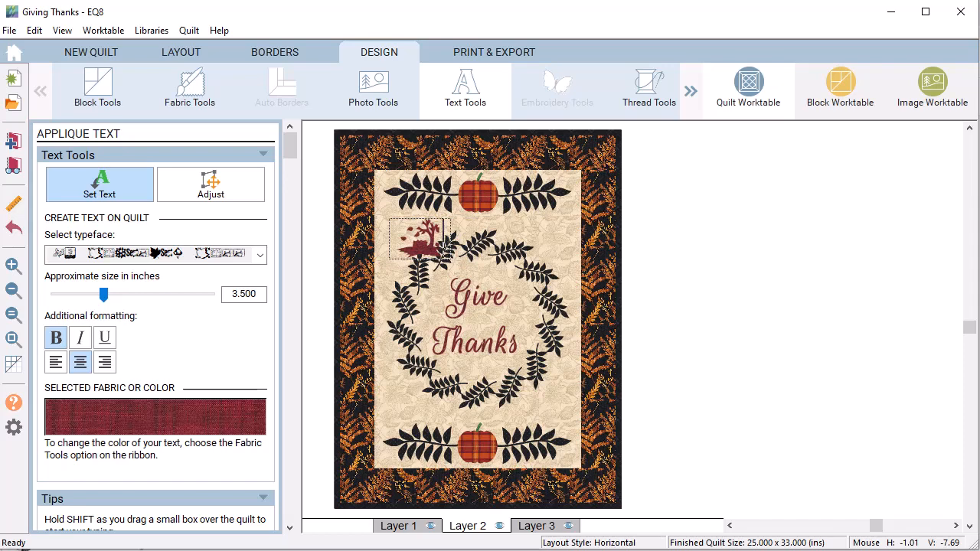
key("BackSpace")
type("h")
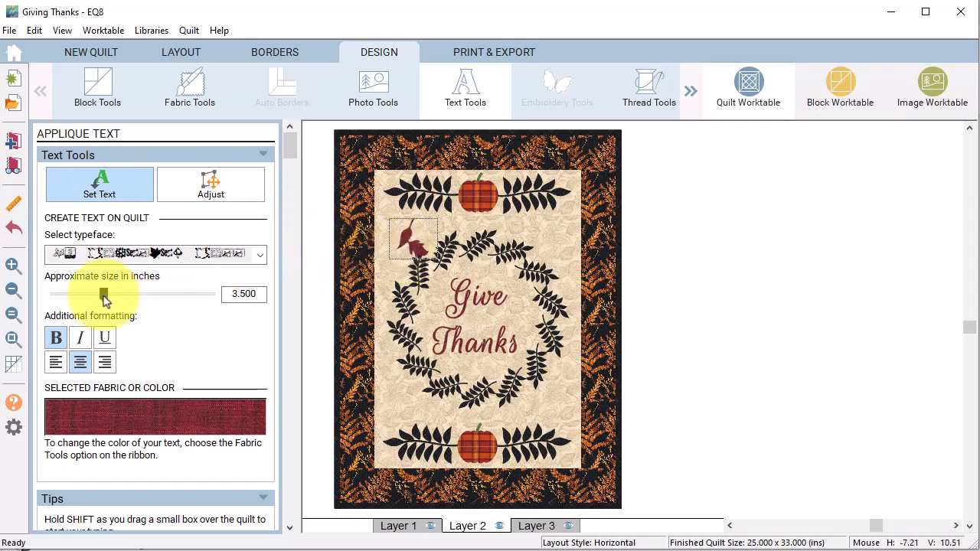
left_click_drag(105, 301, 121, 301)
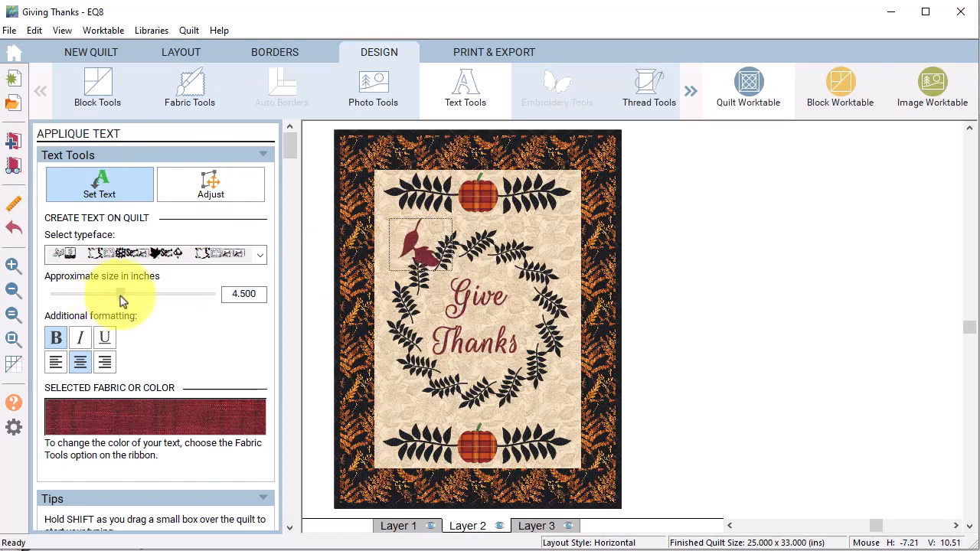
Step: Move the red leaf block to the wreath's lower left and rotate it
left_click(216, 188)
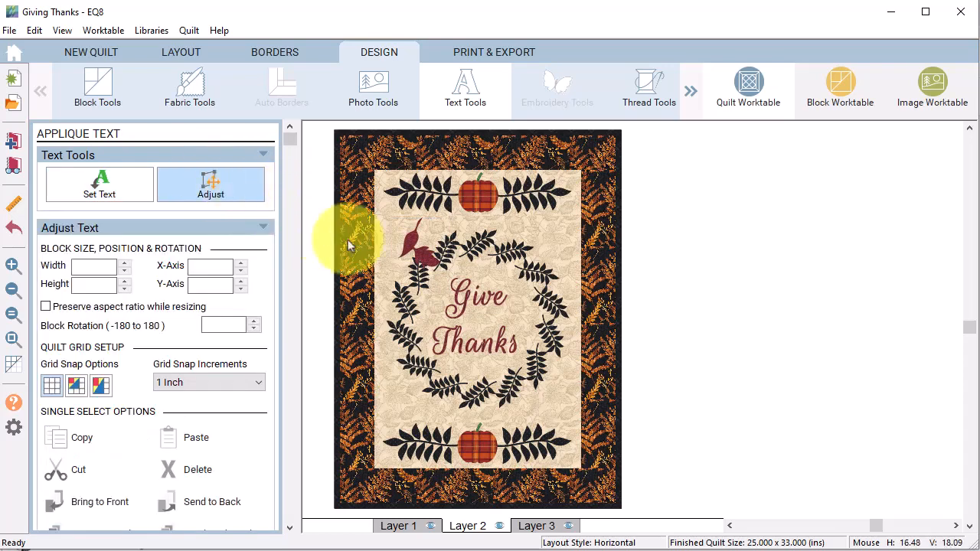
left_click(423, 259)
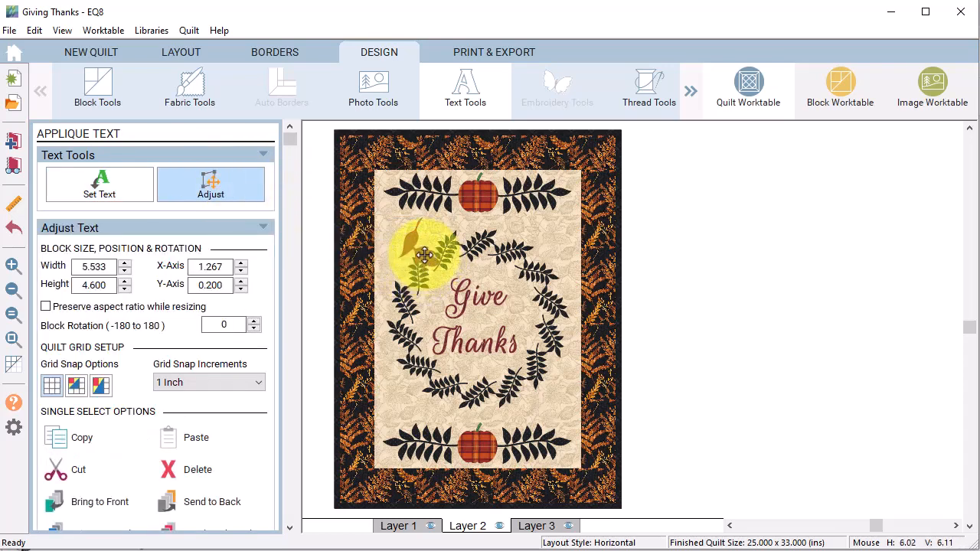
left_click_drag(424, 255, 409, 408)
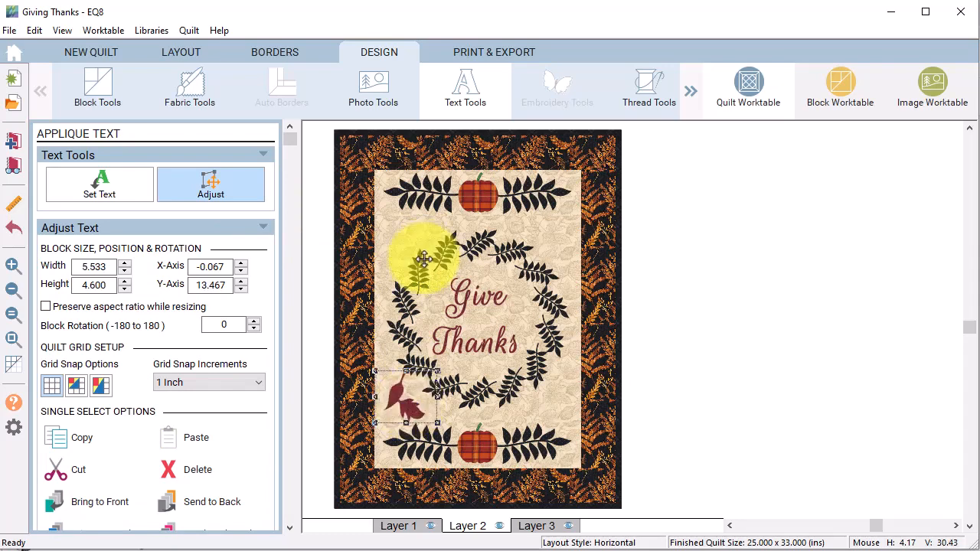
left_click_drag(416, 251, 409, 408)
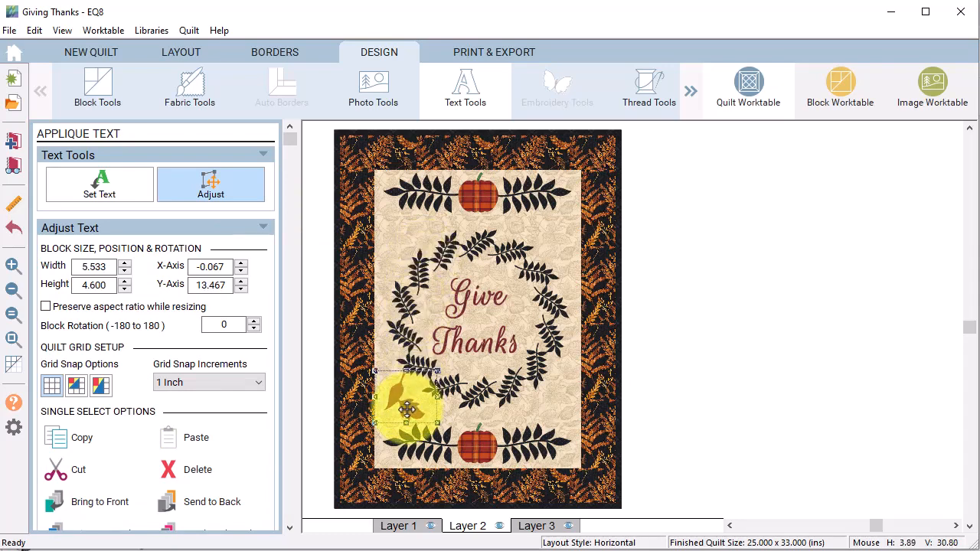
left_click_drag(414, 416, 511, 362)
left_click_drag(558, 385, 559, 388)
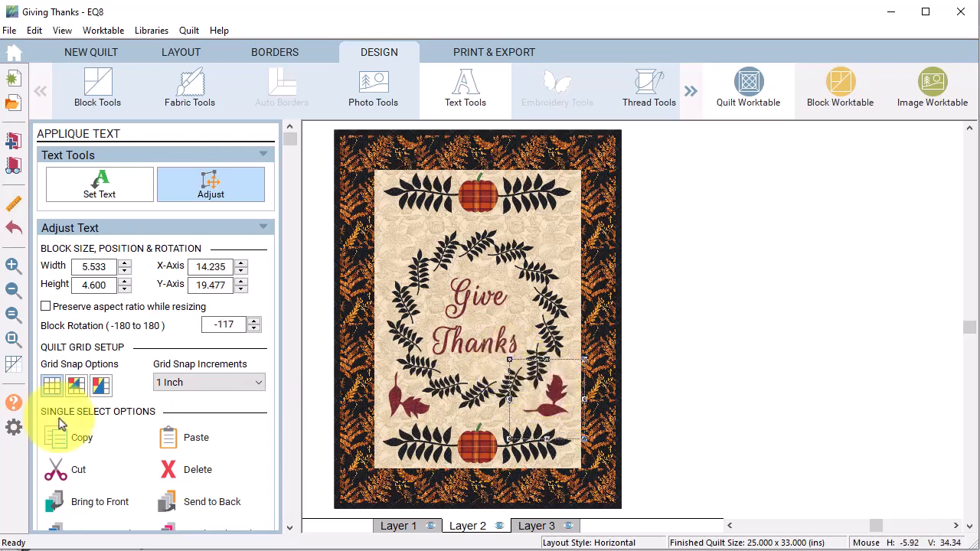
Step: Copy and paste rotated leaf copies to the wreath's upper right and upper left
left_click(61, 435)
left_click(168, 439)
left_click_drag(366, 159, 552, 238)
left_click_drag(590, 201, 521, 198)
left_click(70, 444)
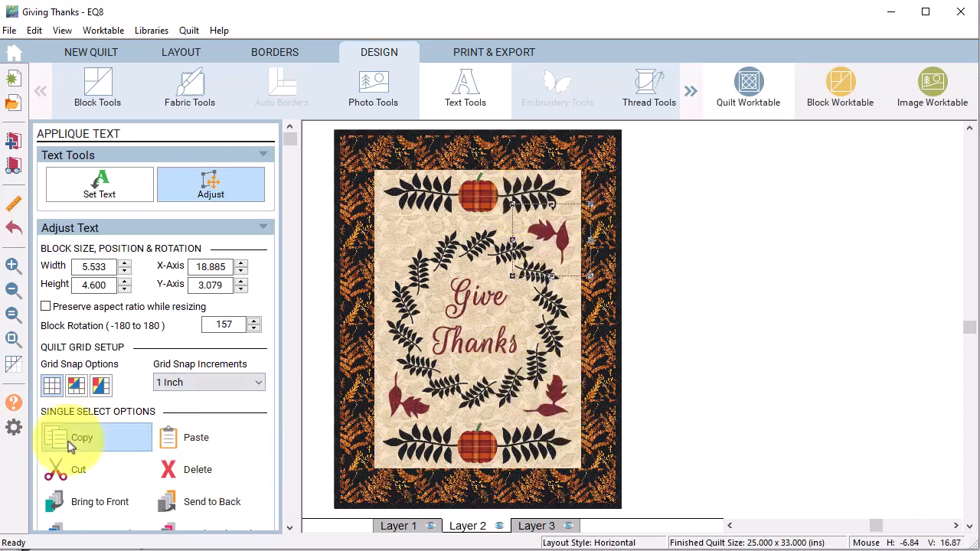
left_click(176, 439)
left_click_drag(563, 247, 413, 232)
left_click_drag(452, 201, 396, 224)
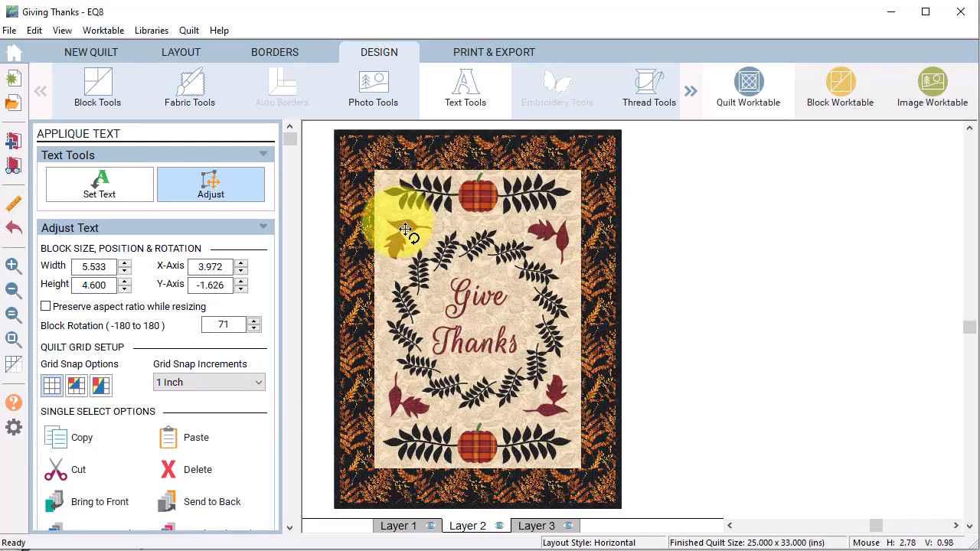
left_click(680, 295)
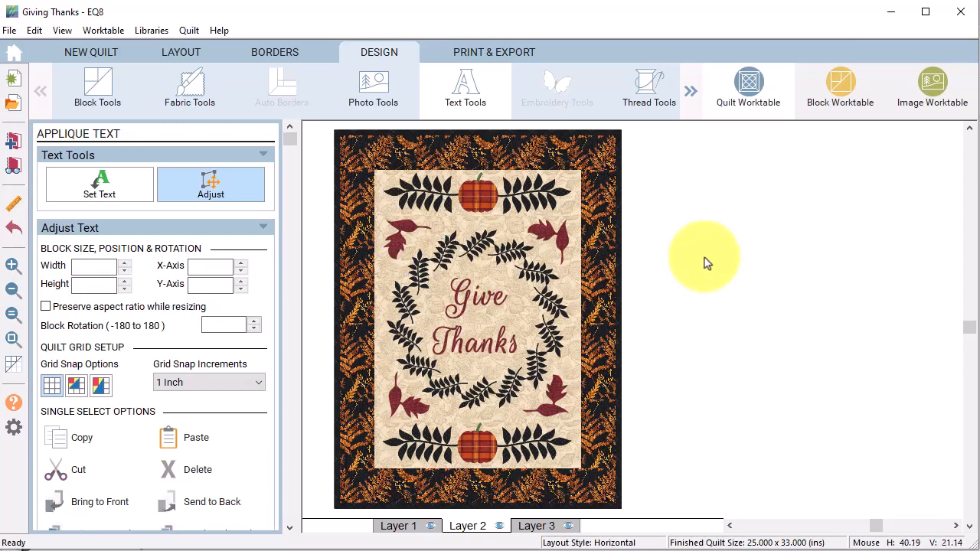
Step: Try the pumpkin plaid on all four leaves, undo back to red, and add the quilt to the Sketchbook
left_click(191, 98)
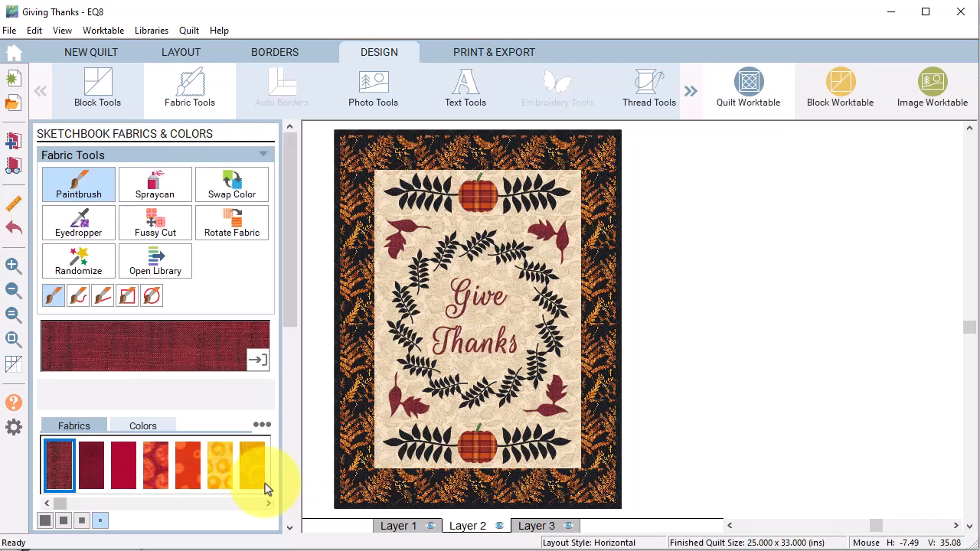
left_click(79, 223)
left_click(397, 236)
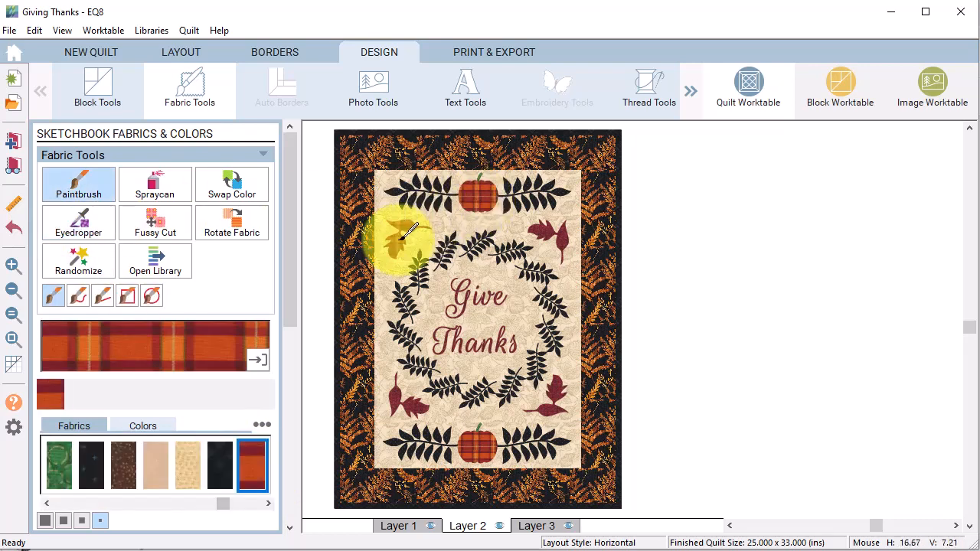
left_click(547, 231)
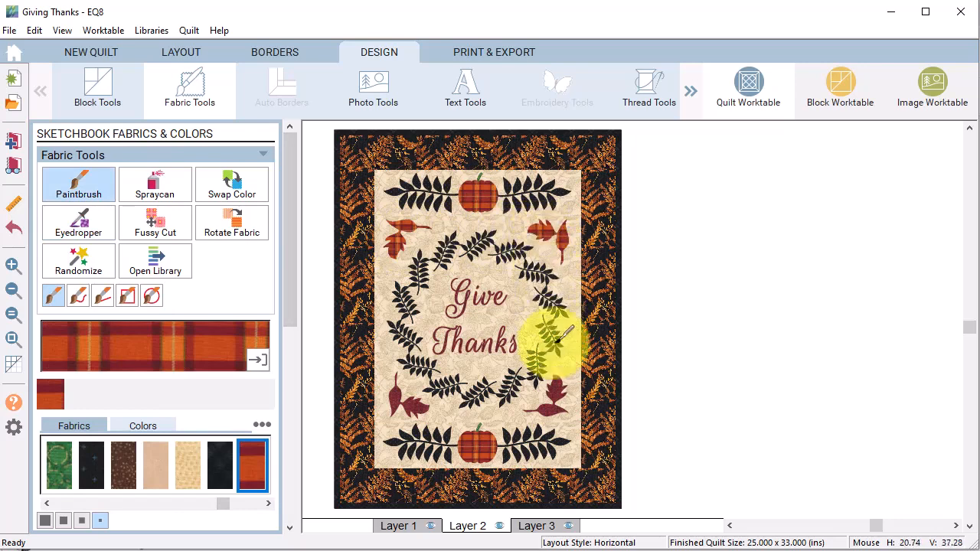
left_click(556, 389)
left_click(412, 398)
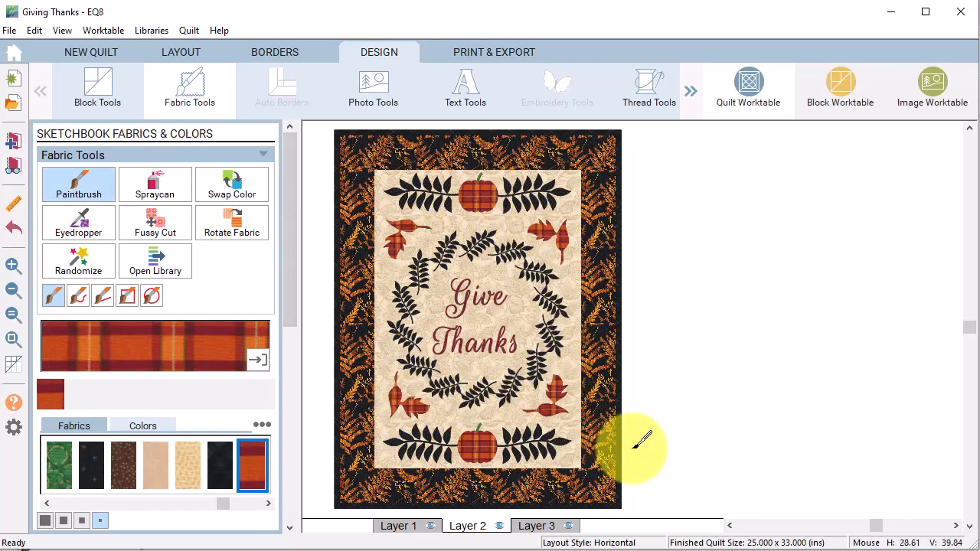
key("ctrl+z")
key("ctrl+z")
key("ctrl+z")
key("ctrl+z")
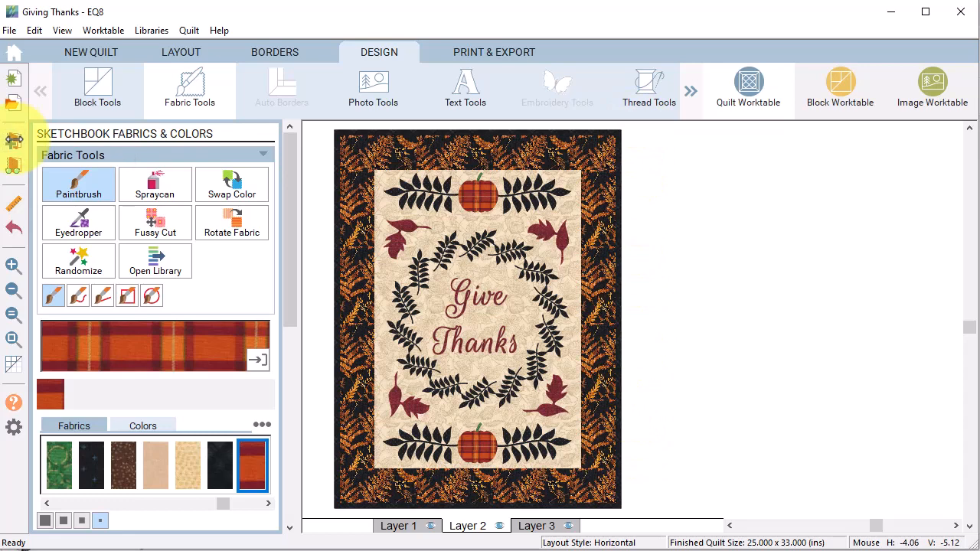
left_click(14, 140)
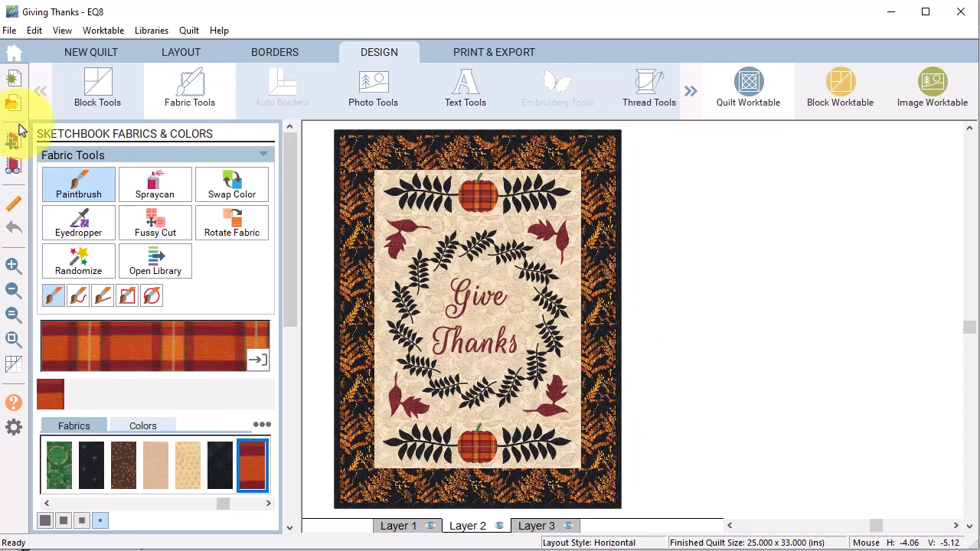
Step: Open Print & Export and show template settings for the upper-left leaf (6.170 x 6.740 in)
left_click(490, 54)
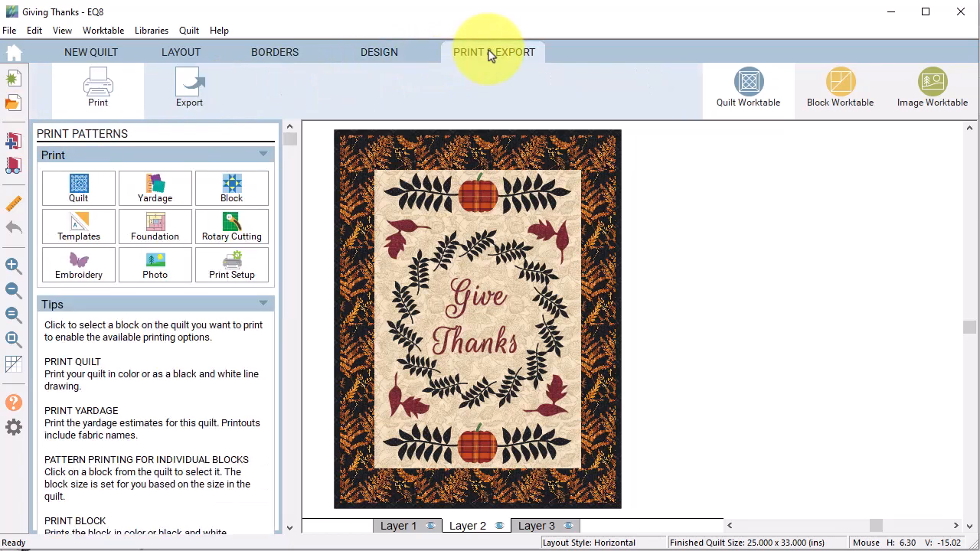
left_click(397, 254)
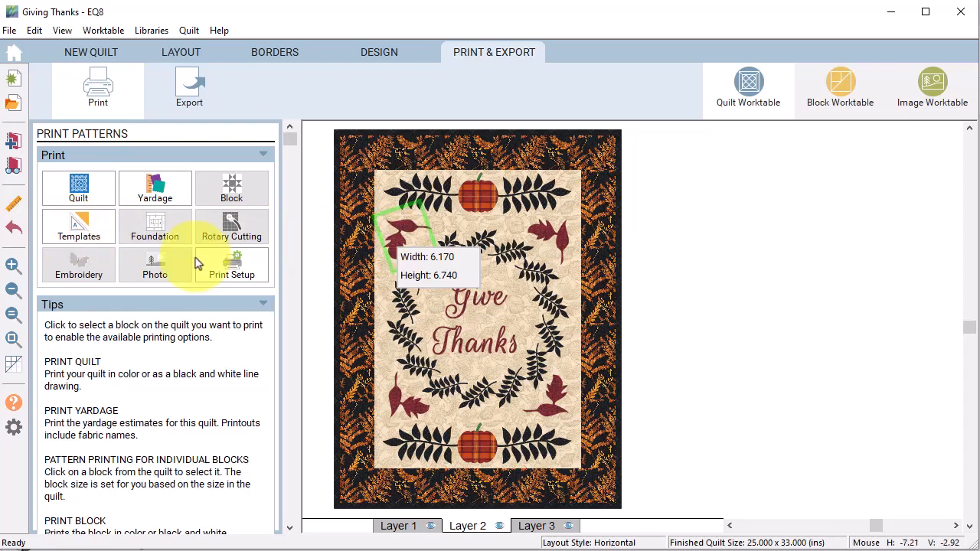
left_click(77, 233)
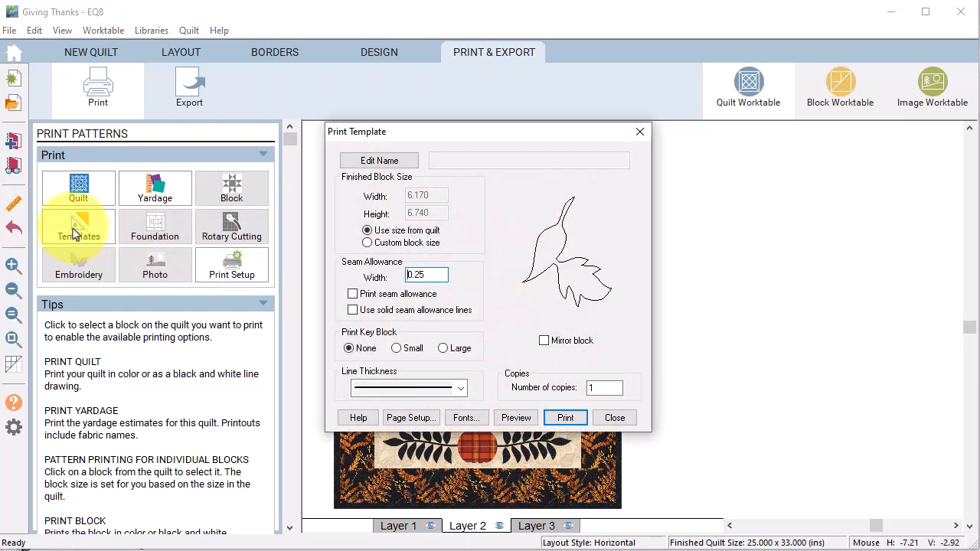
Step: Preview the leaf template printout, then close the preview and the template settings
left_click(513, 418)
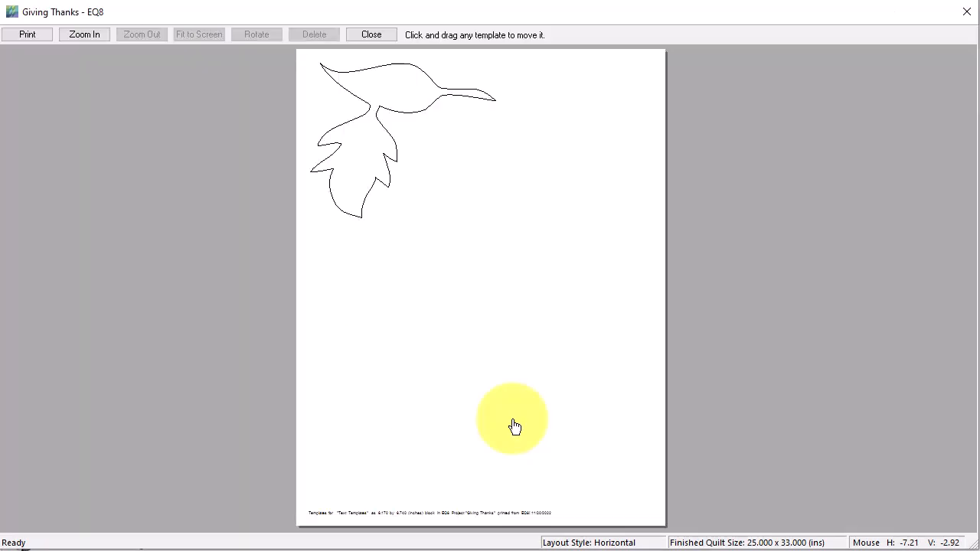
left_click(373, 36)
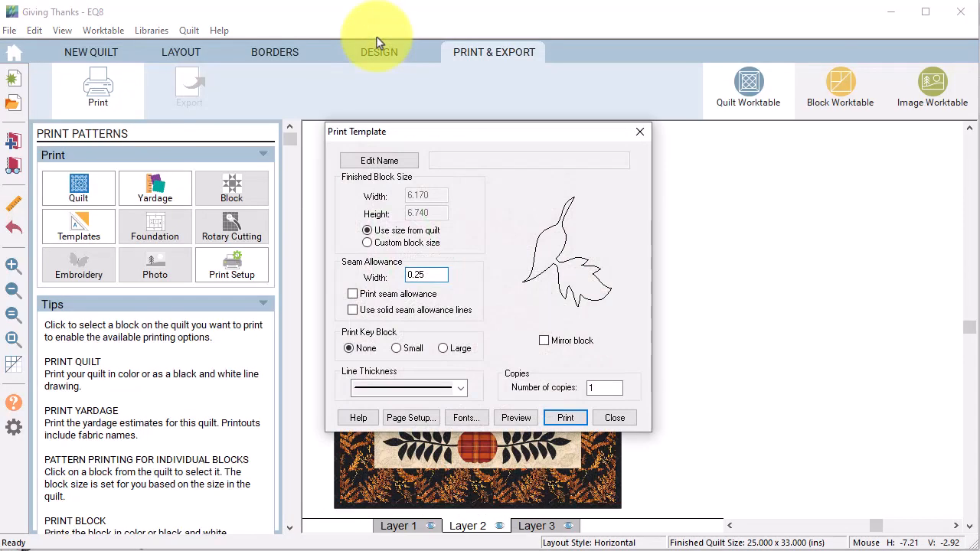
left_click(615, 418)
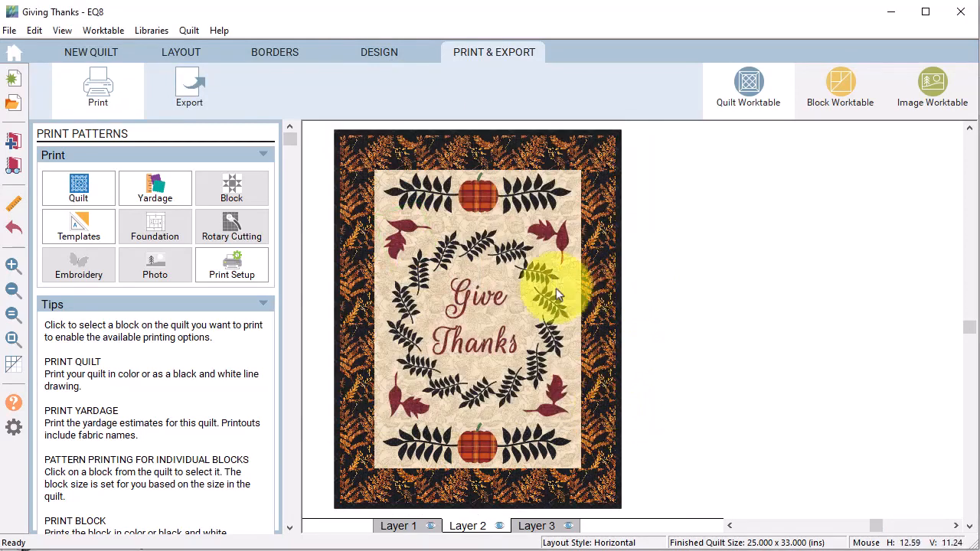
Step: Preview the Give Thanks letter templates and move small pieces up into the G, h and k
left_click(479, 302)
left_click(81, 231)
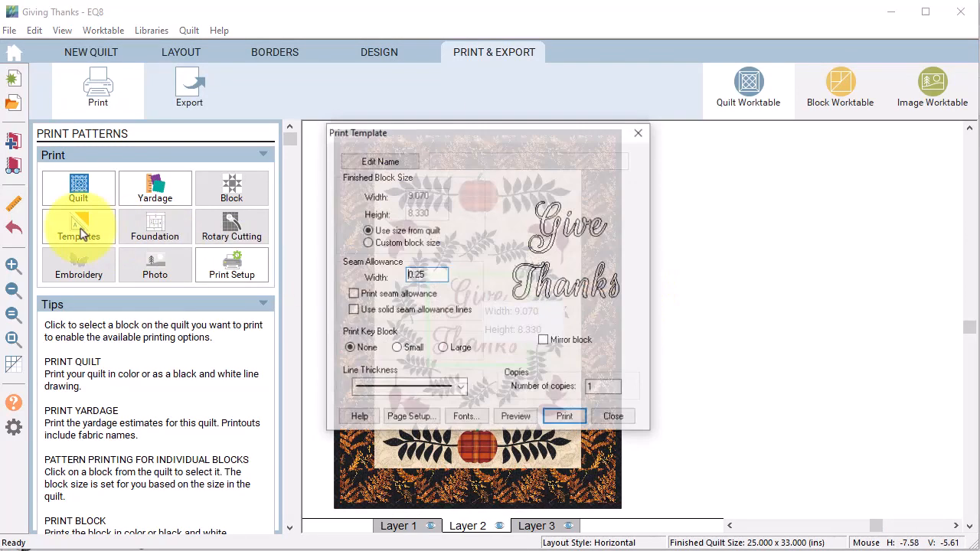
left_click(515, 416)
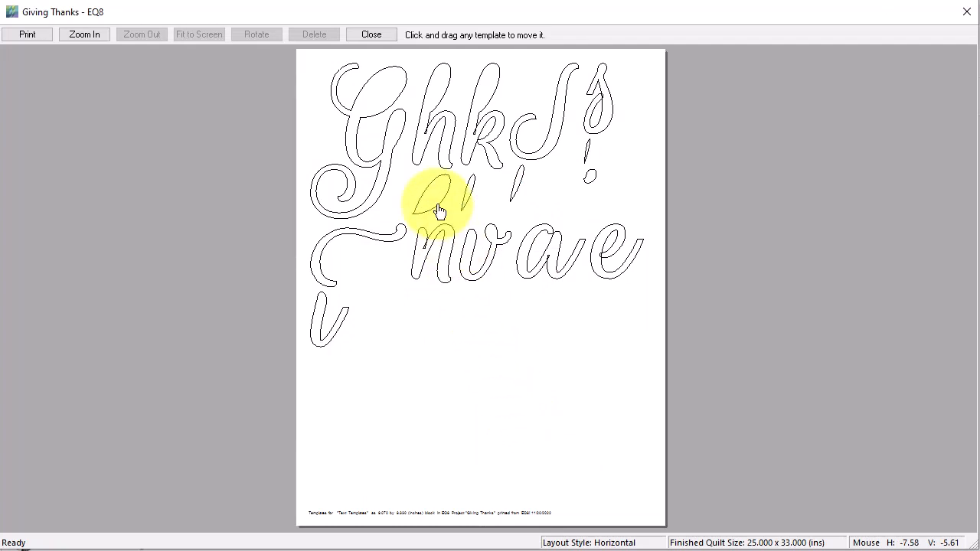
left_click_drag(439, 211, 385, 92)
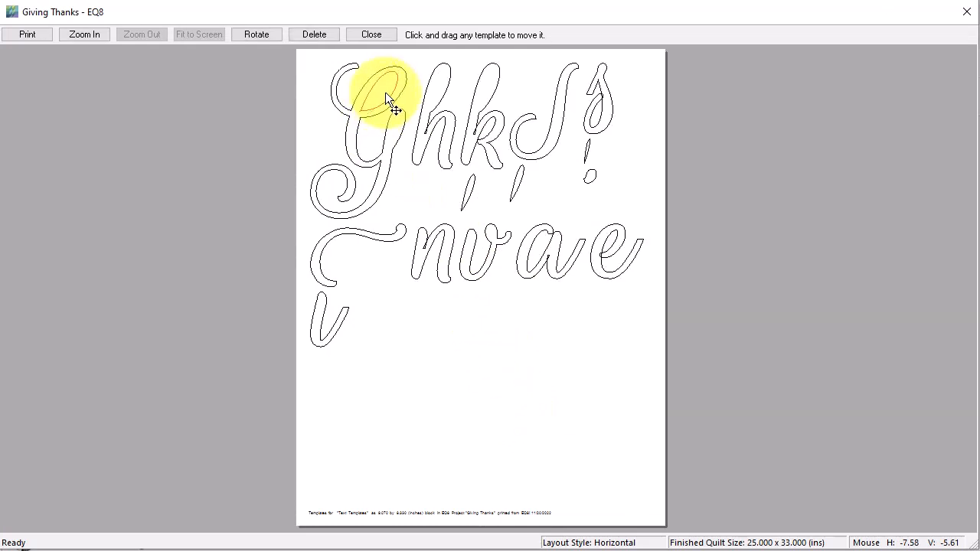
left_click_drag(461, 178, 440, 84)
left_click_drag(517, 179, 485, 82)
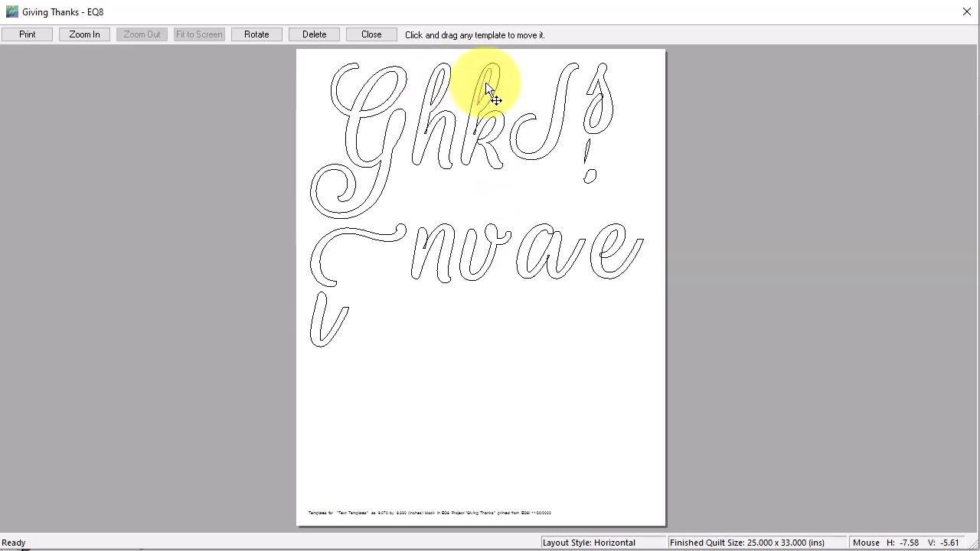
left_click(486, 82)
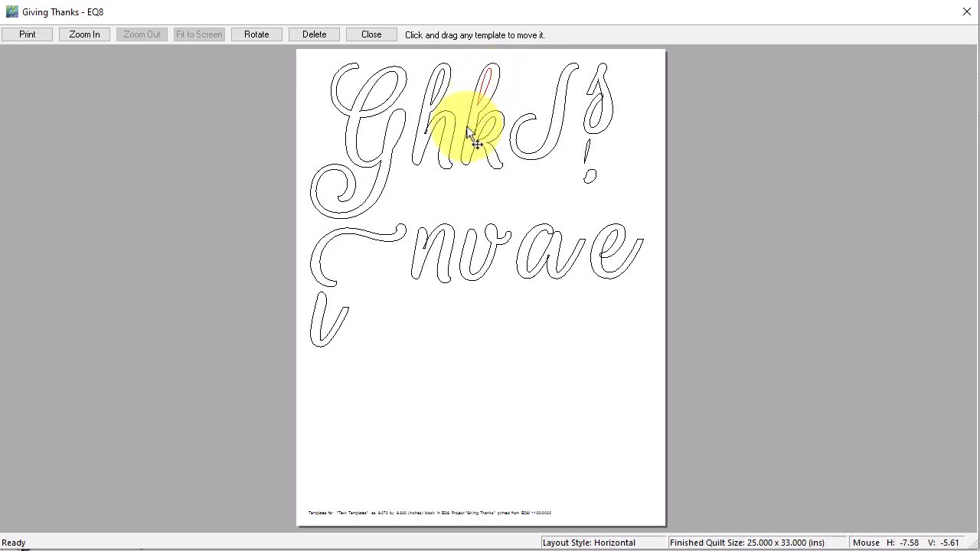